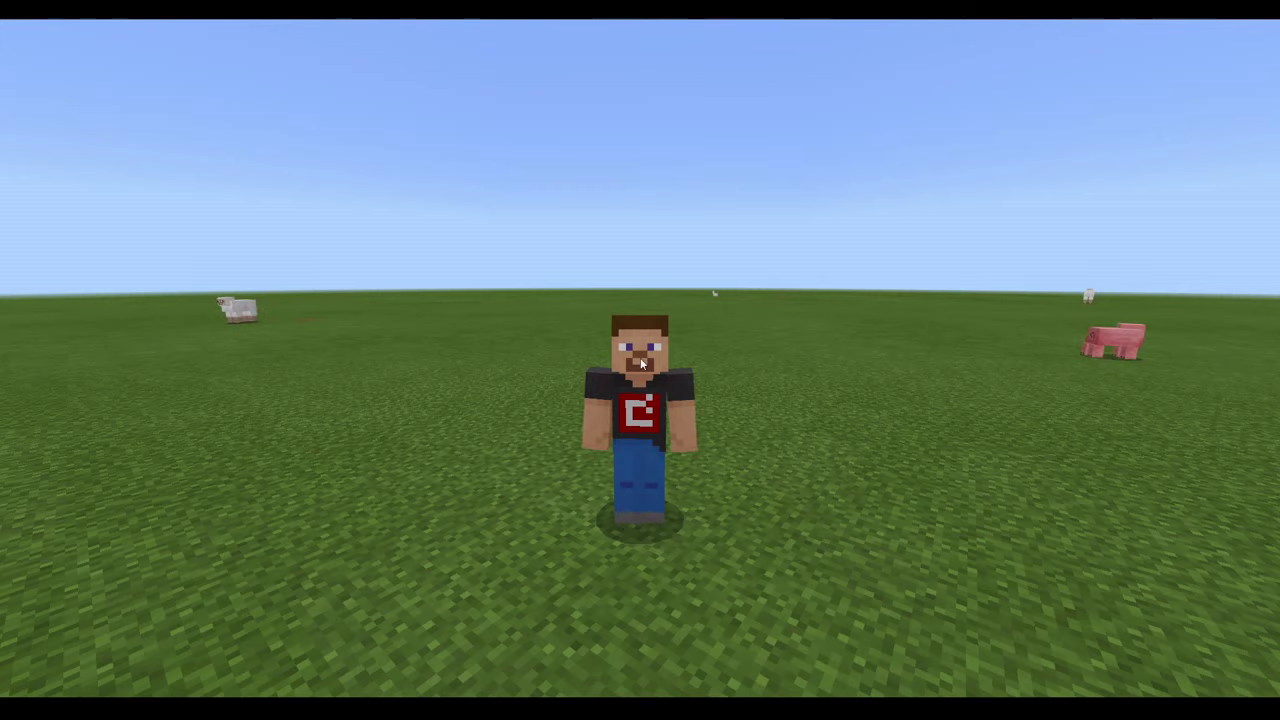
Step: Pause the game with Esc to bring up the menu showing the current skin preview
{"action": "key", "text": "Escape"}
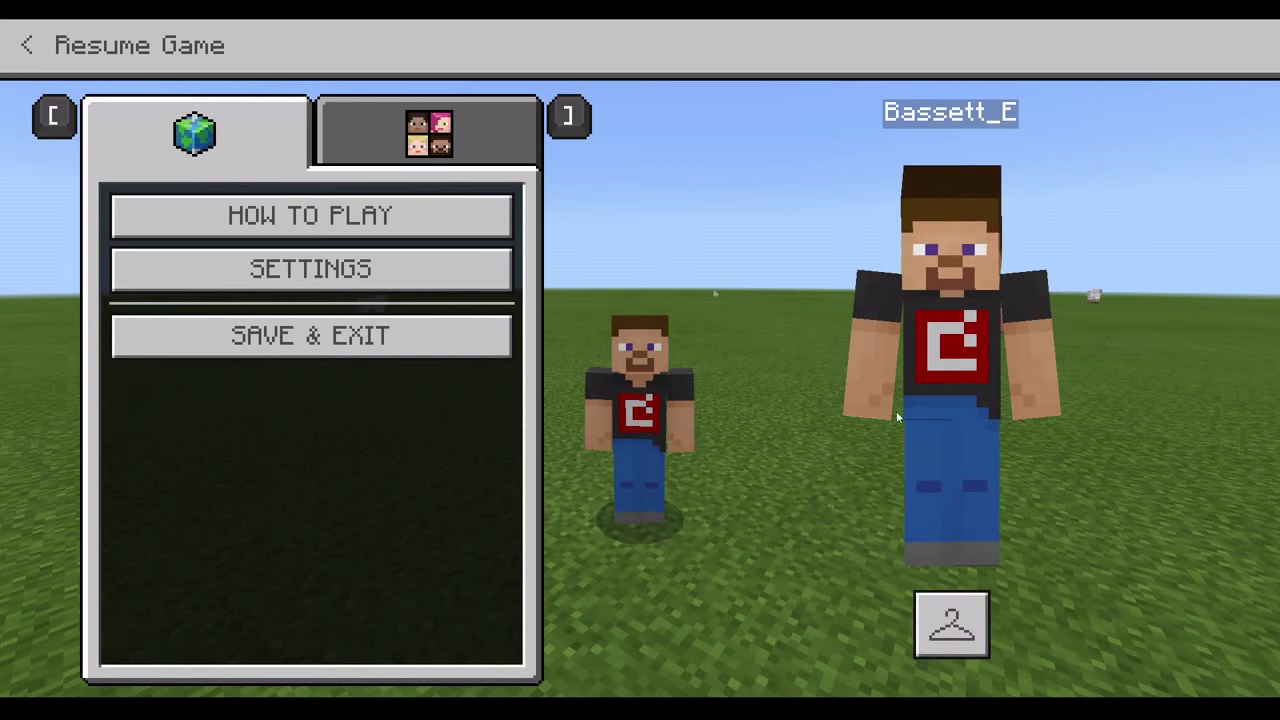
Step: Browse the skin packs in Choose Skin, keep the current Recent skin, and resume the game
{"action": "left_click", "coordinate": [951, 624]}
{"action": "scroll", "coordinate": [543, 546], "scroll_direction": "down", "scroll_amount": 3}
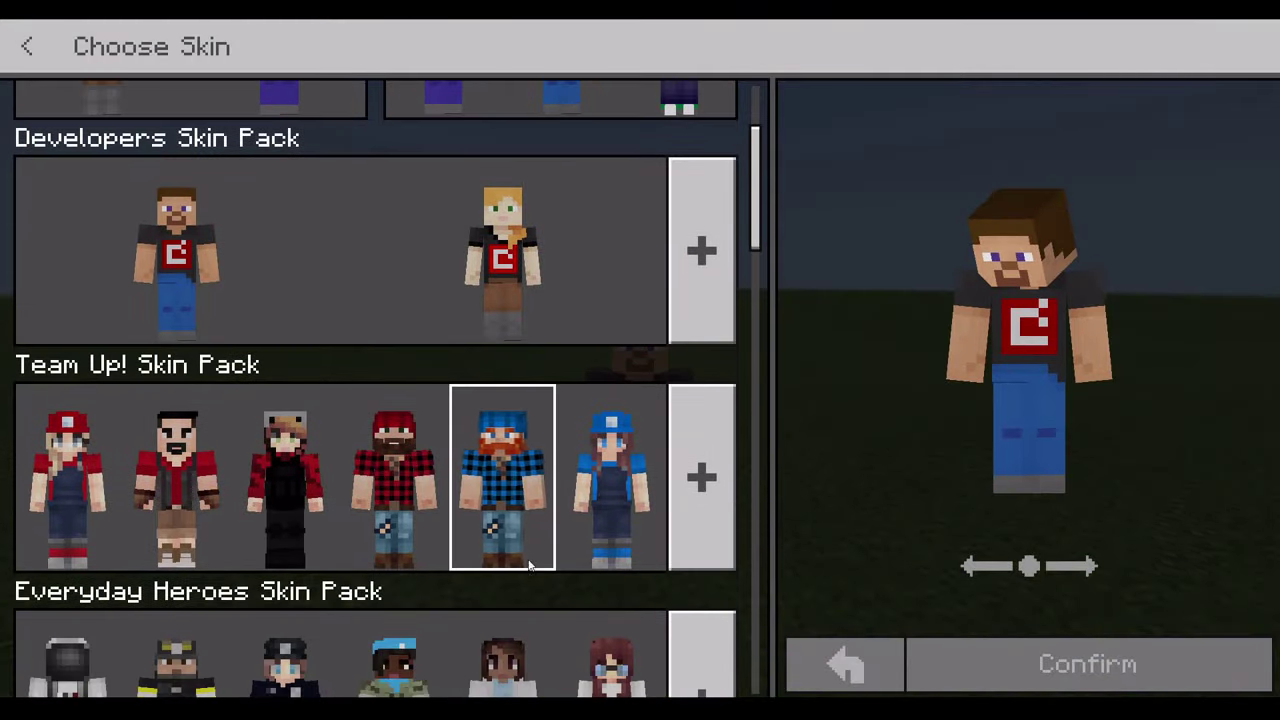
{"action": "scroll", "coordinate": [525, 550], "scroll_direction": "up", "scroll_amount": 3}
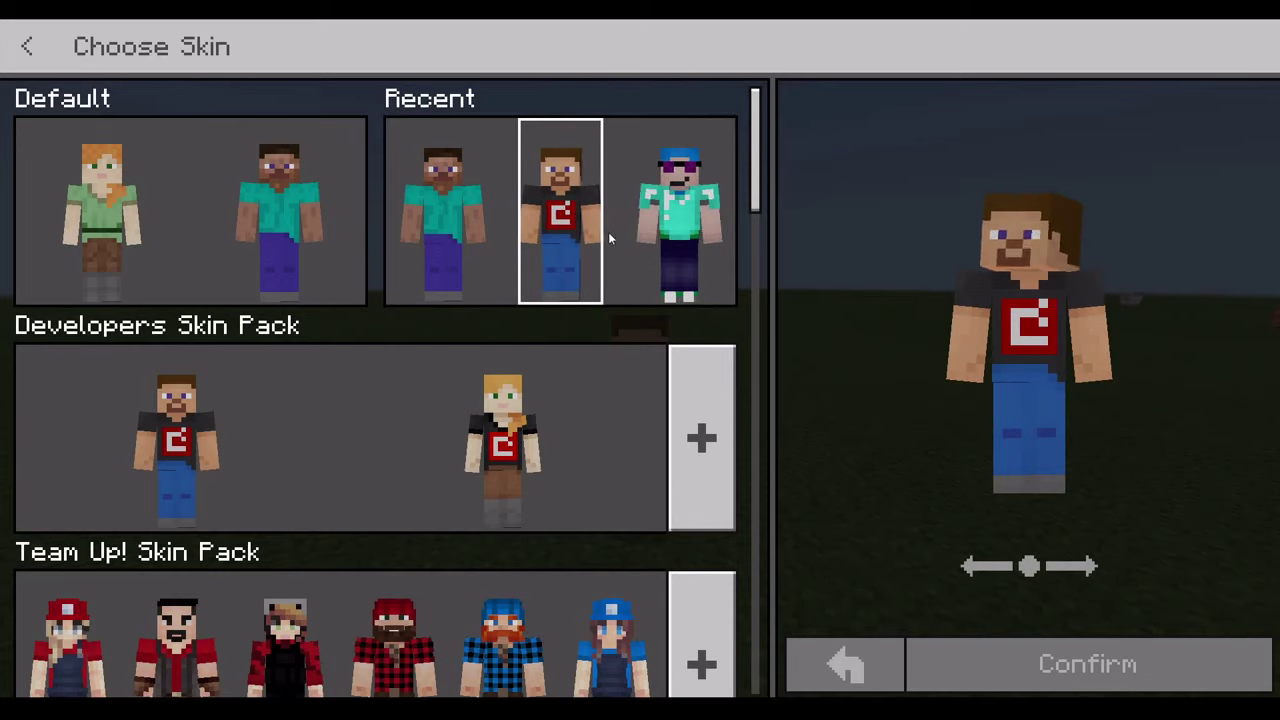
{"action": "scroll", "coordinate": [602, 276], "scroll_direction": "down", "scroll_amount": 1}
{"action": "scroll", "coordinate": [602, 276], "scroll_direction": "up", "scroll_amount": 1}
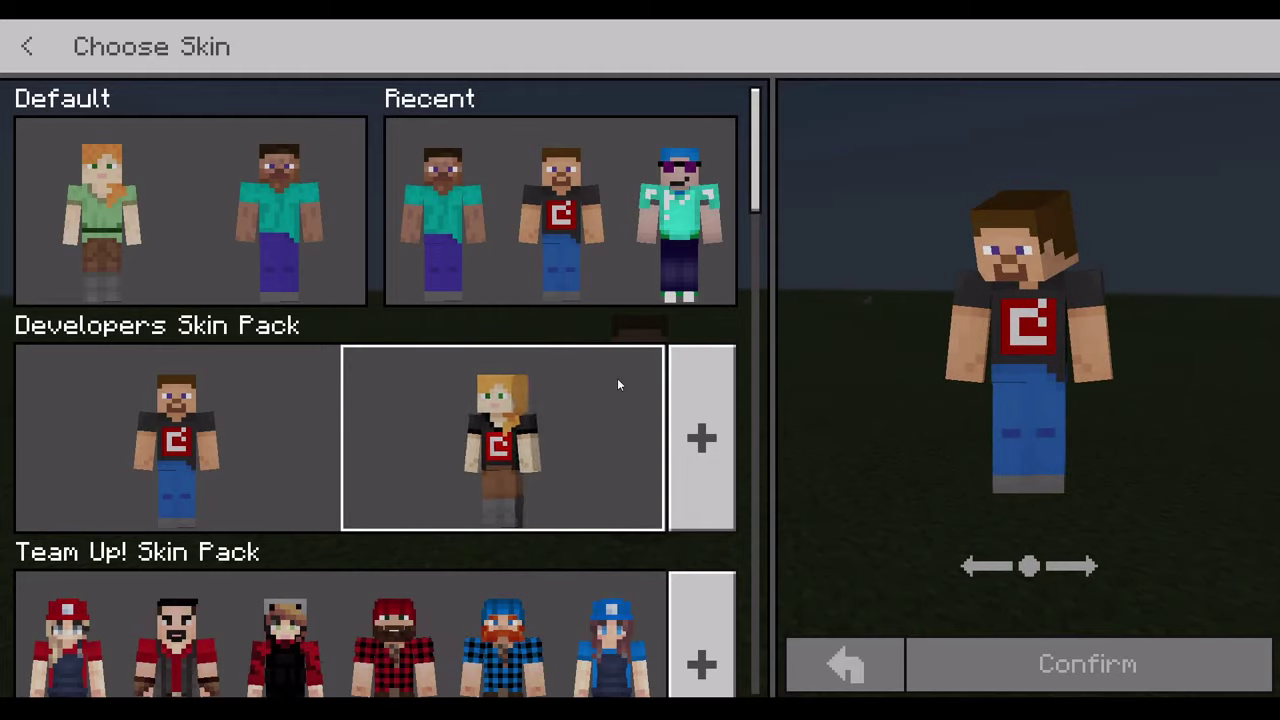
{"action": "scroll", "coordinate": [760, 213], "scroll_direction": "down", "scroll_amount": 1}
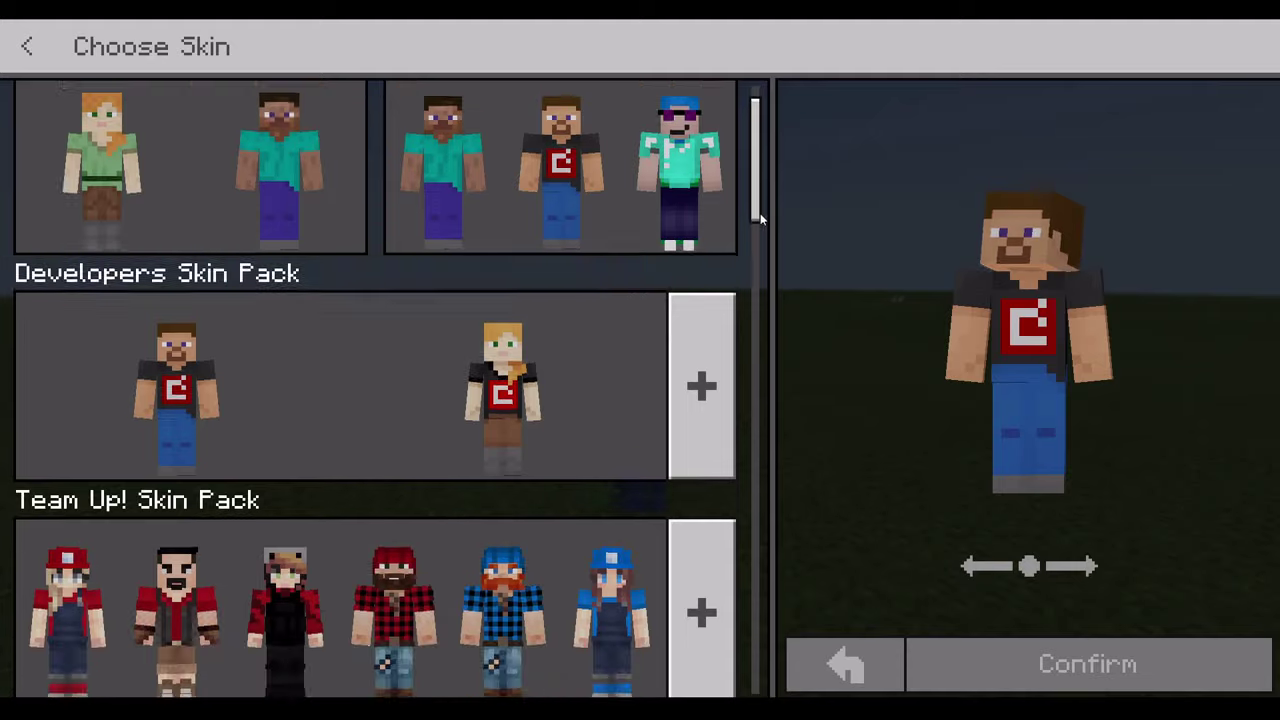
{"action": "scroll", "coordinate": [760, 213], "scroll_direction": "up", "scroll_amount": 1}
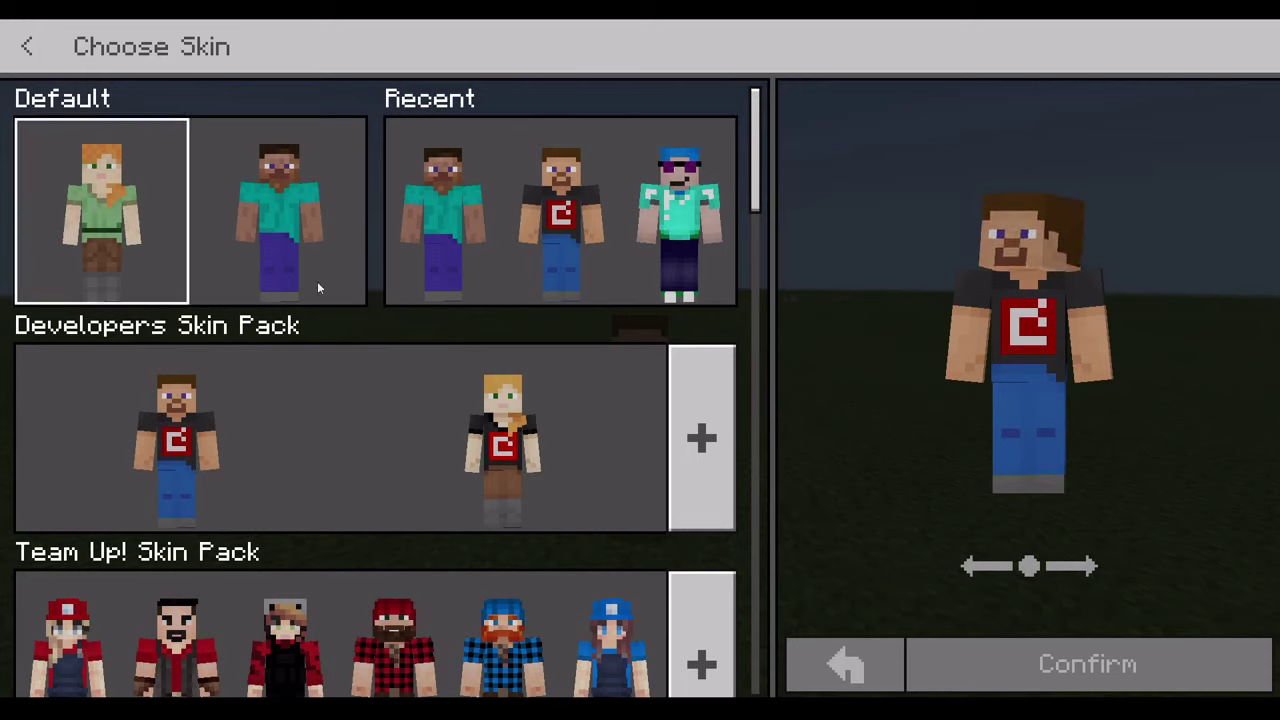
{"action": "scroll", "coordinate": [382, 291], "scroll_direction": "down", "scroll_amount": 3}
{"action": "scroll", "coordinate": [382, 291], "scroll_direction": "up", "scroll_amount": 3}
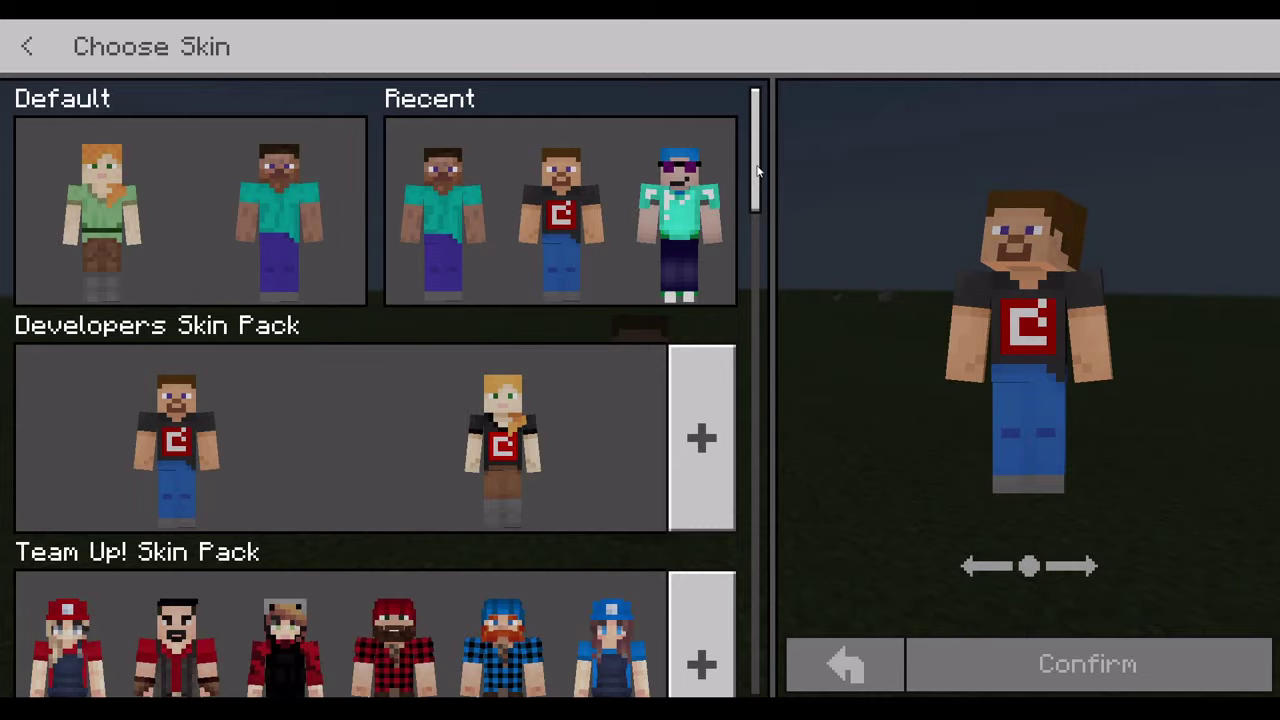
{"action": "left_click", "coordinate": [27, 46]}
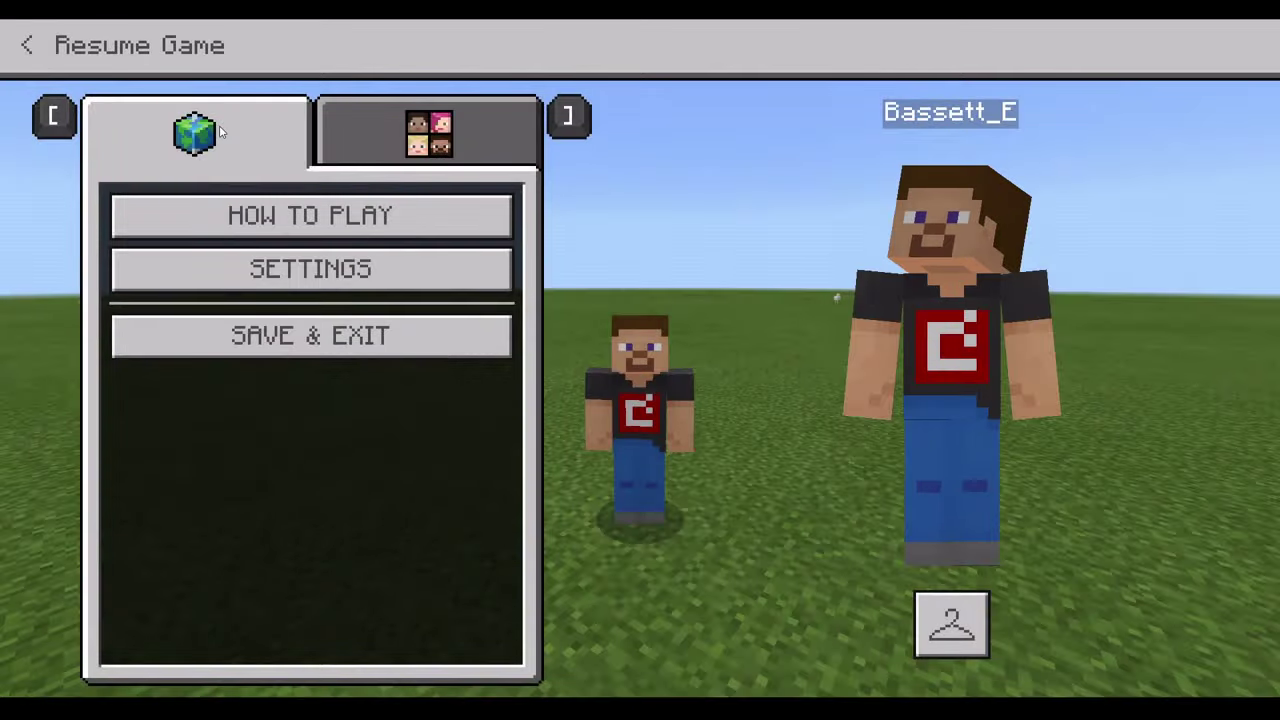
{"action": "left_click", "coordinate": [27, 46]}
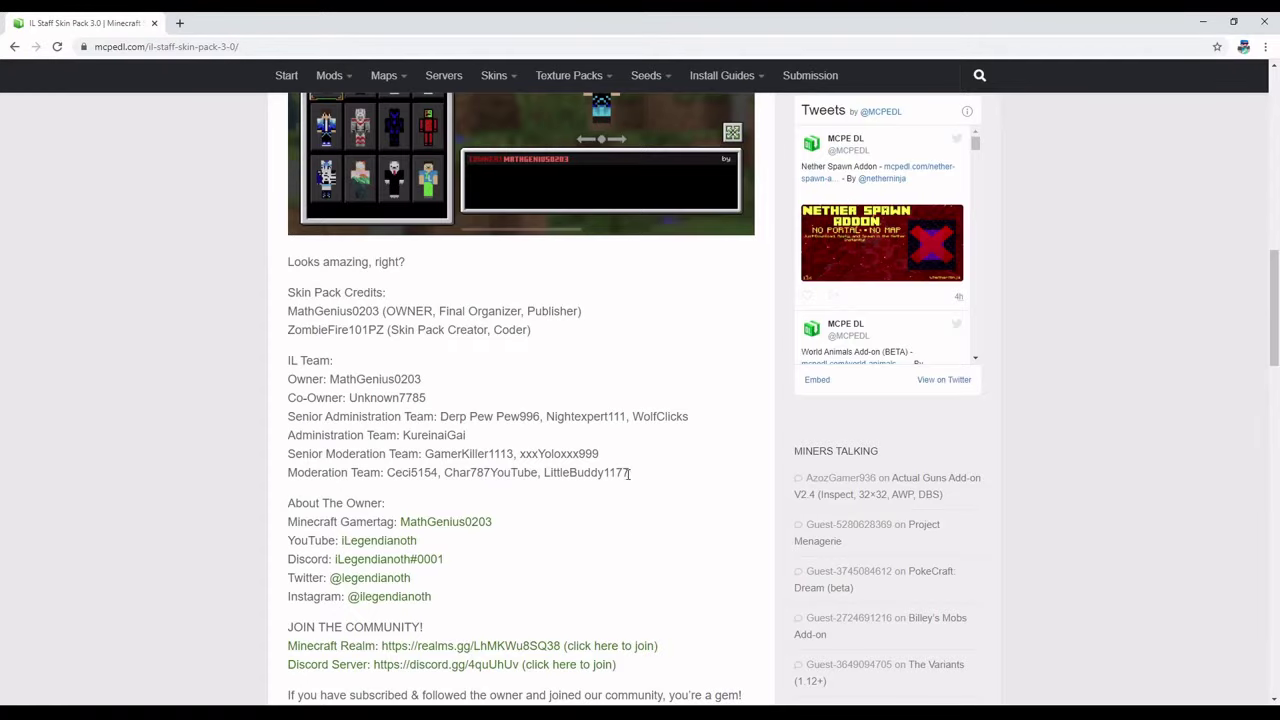
Step: Scroll to the download link and download IL Staff Skin Pack 3.0.mcpack from MediaFire
{"action": "scroll", "coordinate": [628, 474], "scroll_direction": "up", "scroll_amount": 15}
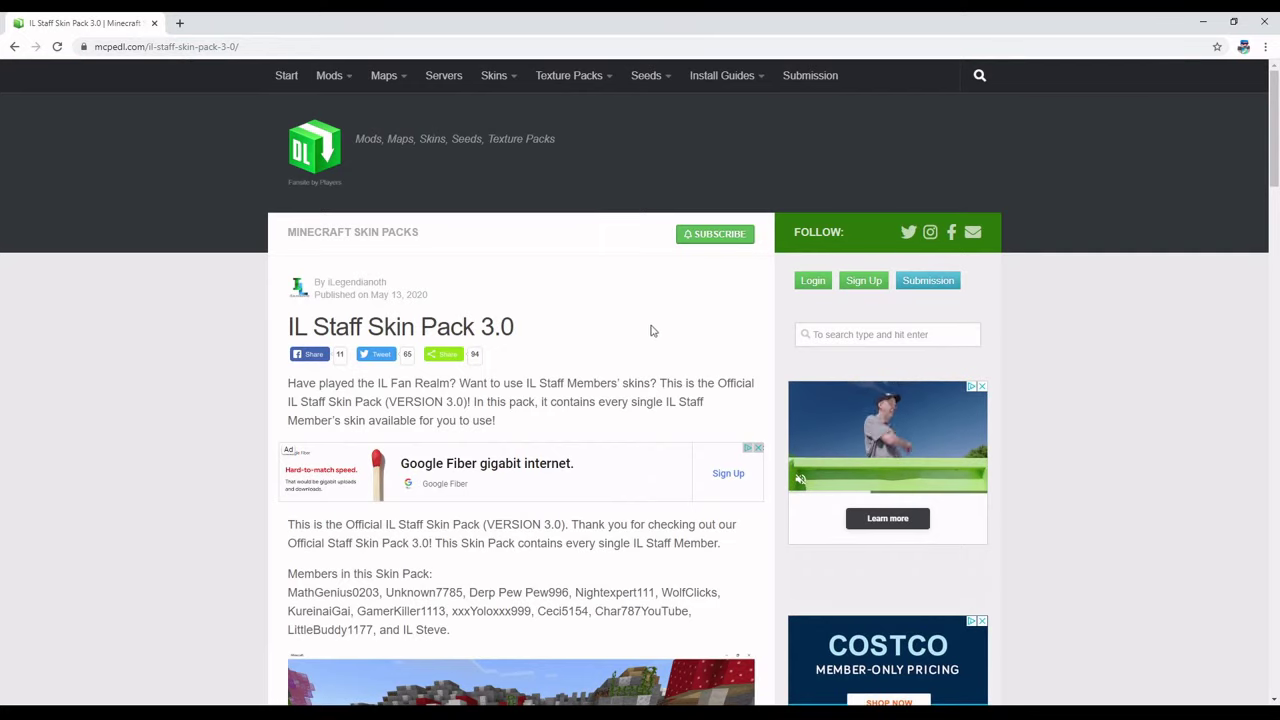
{"action": "scroll", "coordinate": [651, 331], "scroll_direction": "down", "scroll_amount": 3}
{"action": "scroll", "coordinate": [767, 450], "scroll_direction": "down", "scroll_amount": 15}
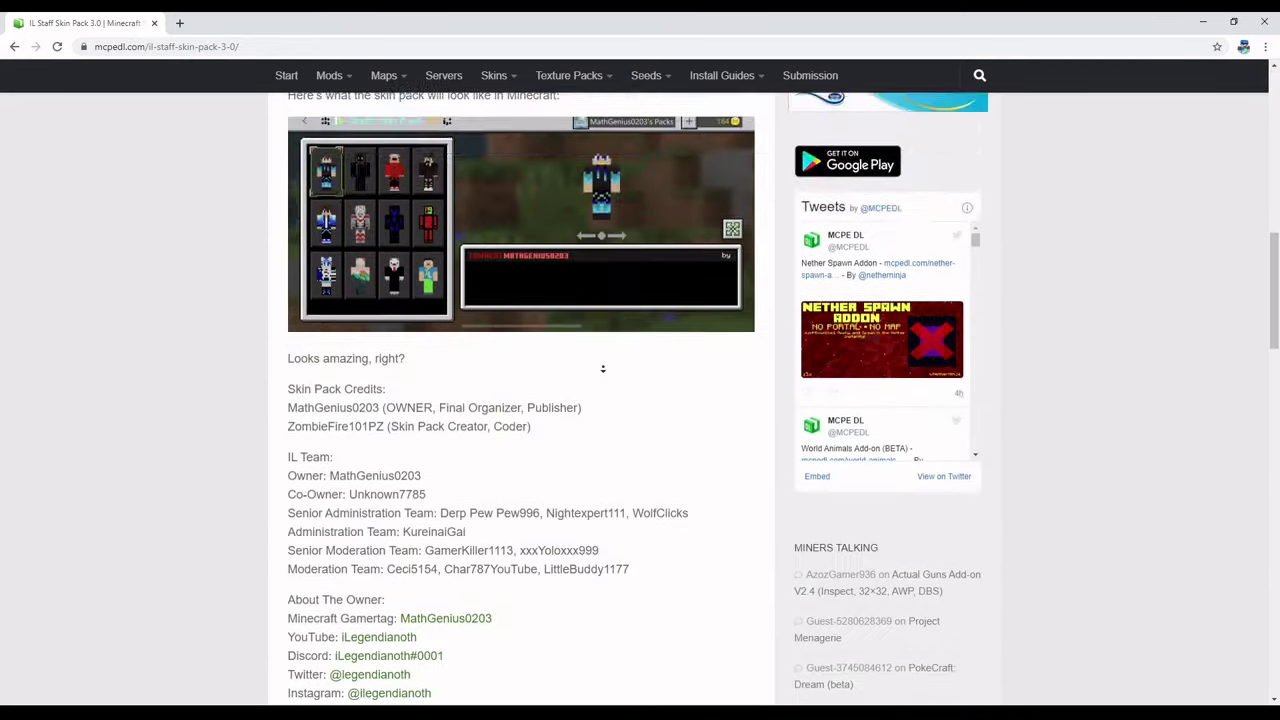
{"action": "scroll", "coordinate": [598, 375], "scroll_direction": "down", "scroll_amount": 1}
{"action": "scroll", "coordinate": [602, 320], "scroll_direction": "up", "scroll_amount": 1}
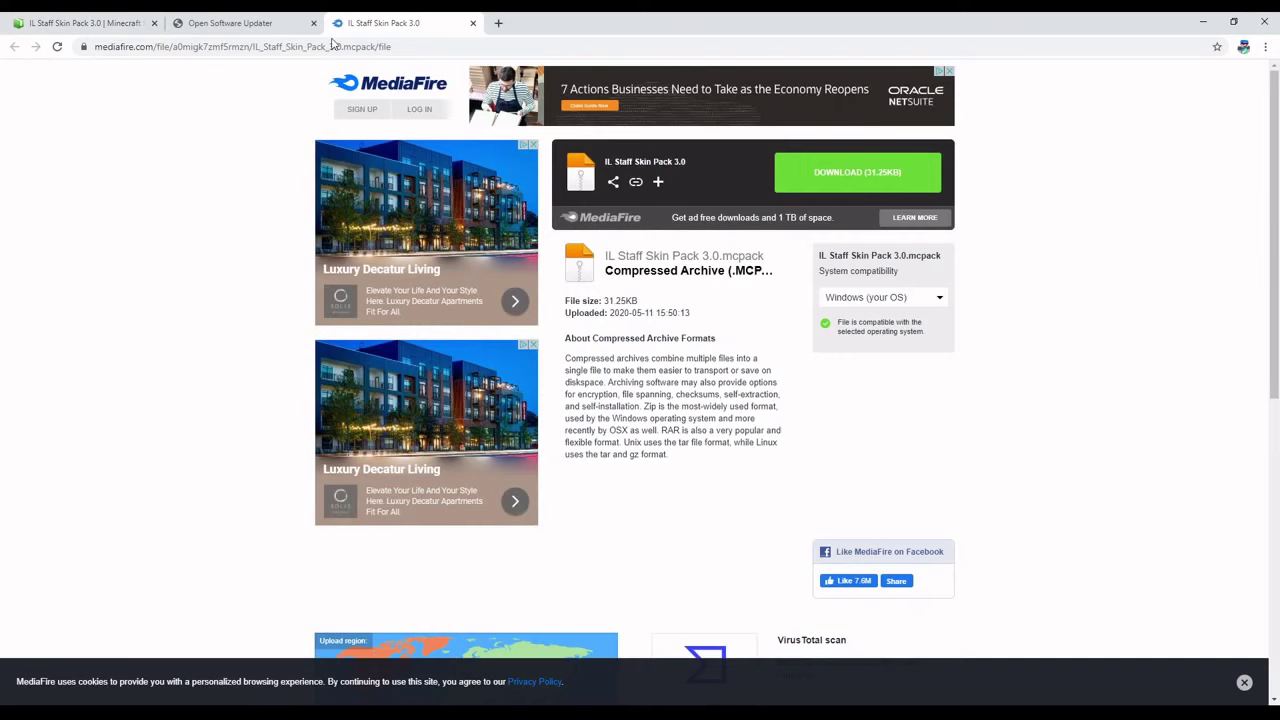
{"action": "left_click", "coordinate": [874, 179]}
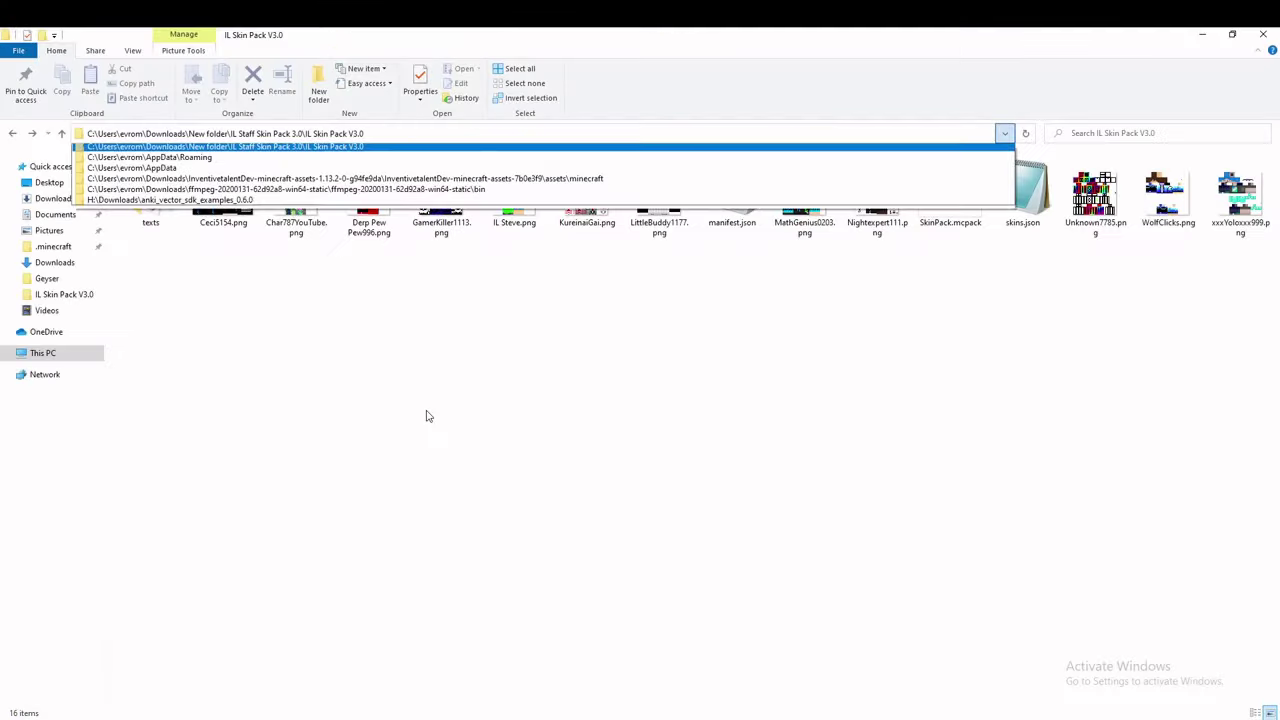
{"action": "key", "text": "Escape"}
{"action": "key", "text": "Escape"}
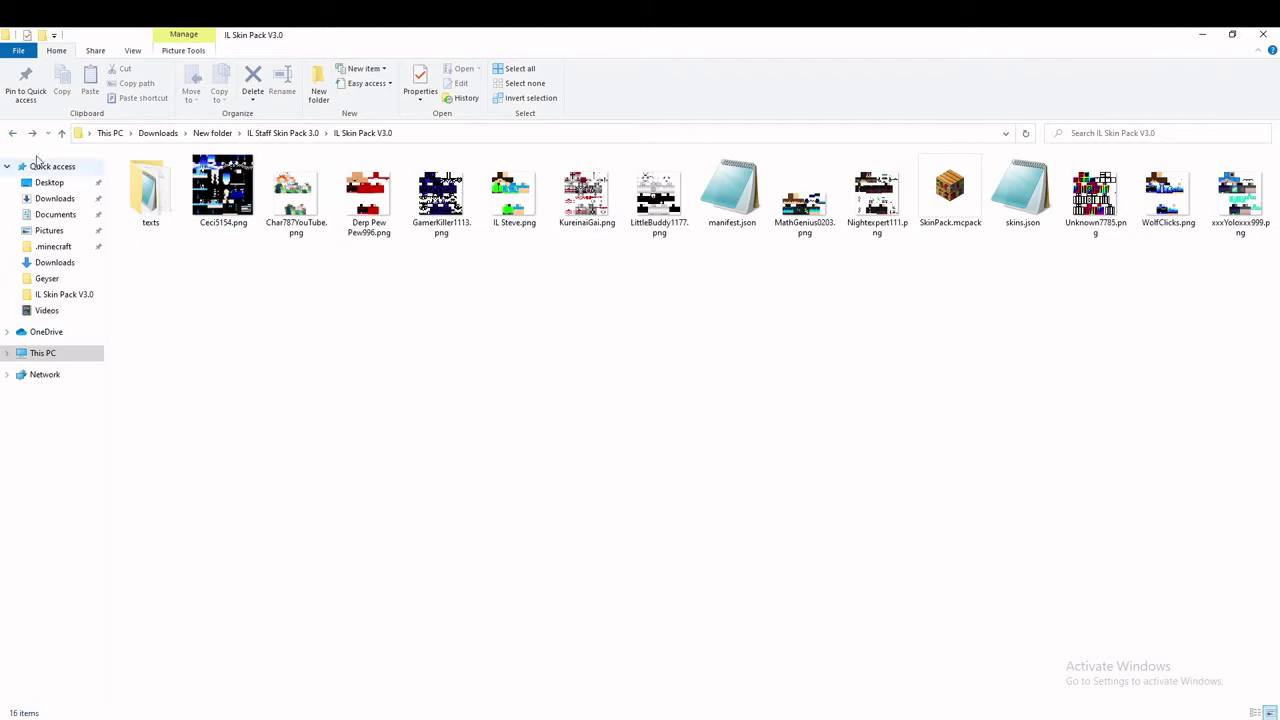
Step: In New folder, rename the IL Staff Skin Pack 3.0 zip to IL Staff Skin Pack 3.0.mcpack
{"action": "left_click", "coordinate": [311, 134]}
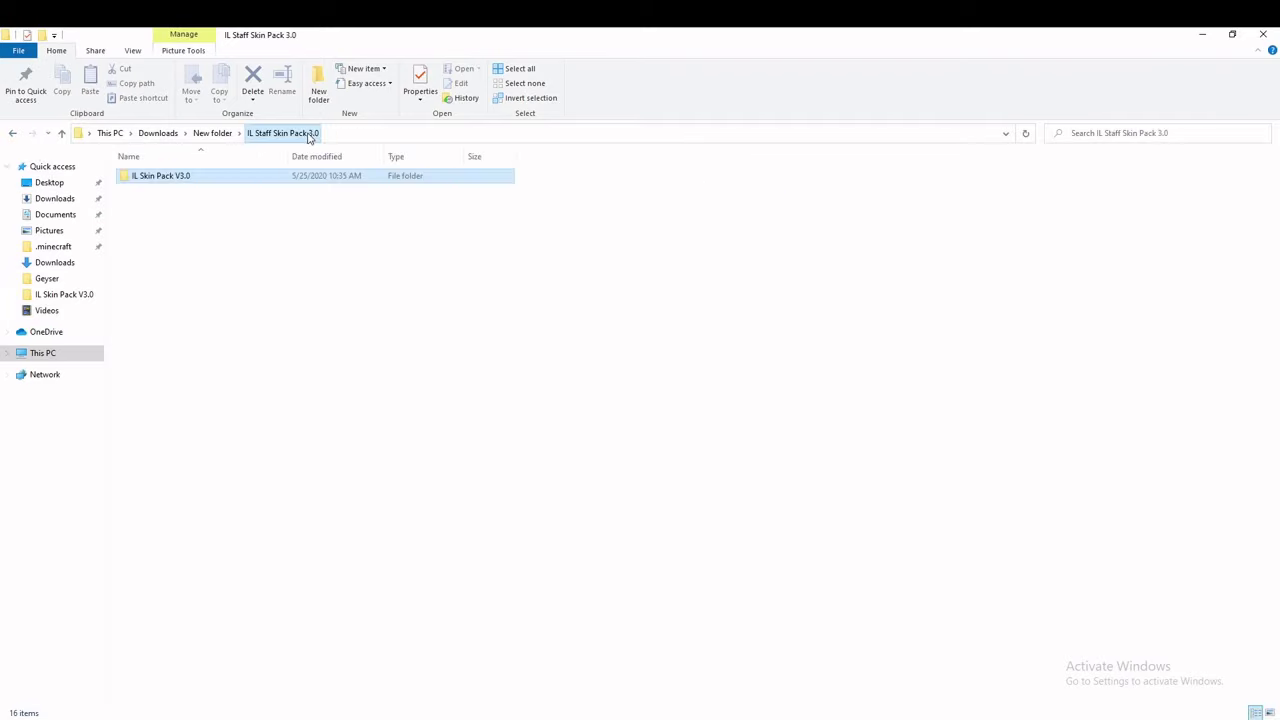
{"action": "left_click", "coordinate": [213, 134]}
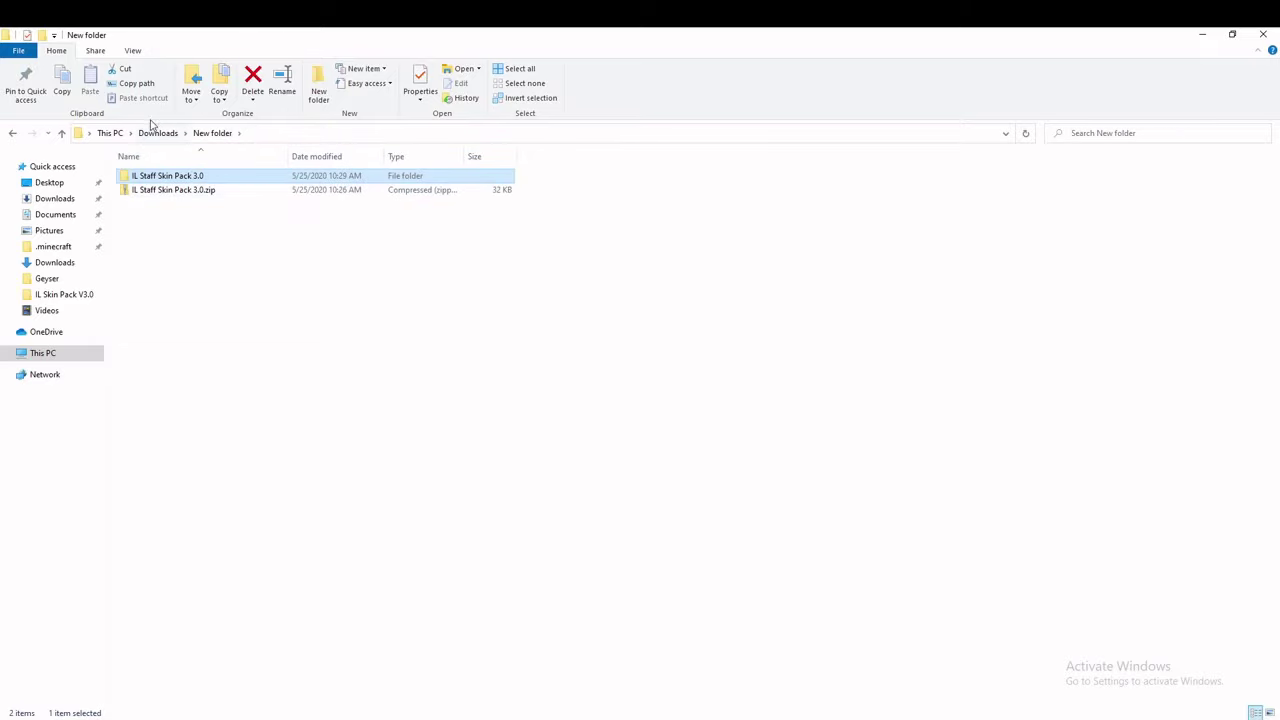
{"action": "right_click", "coordinate": [190, 192]}
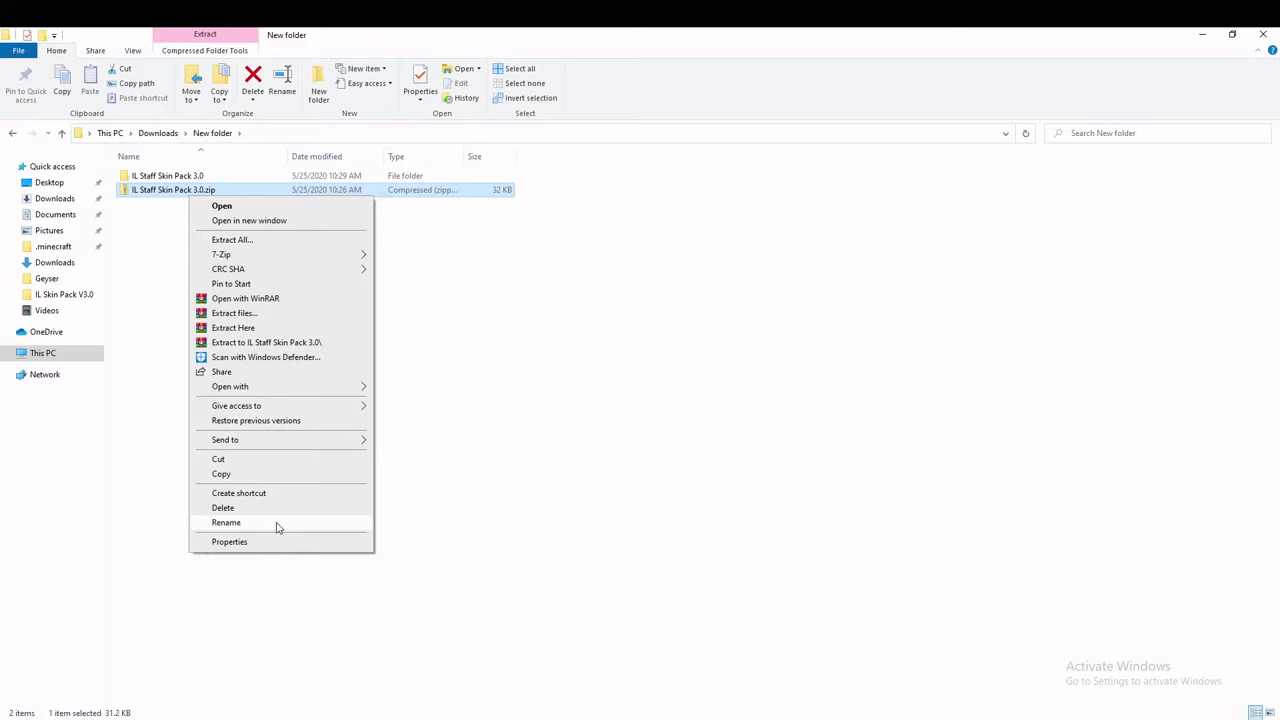
{"action": "left_click", "coordinate": [226, 523]}
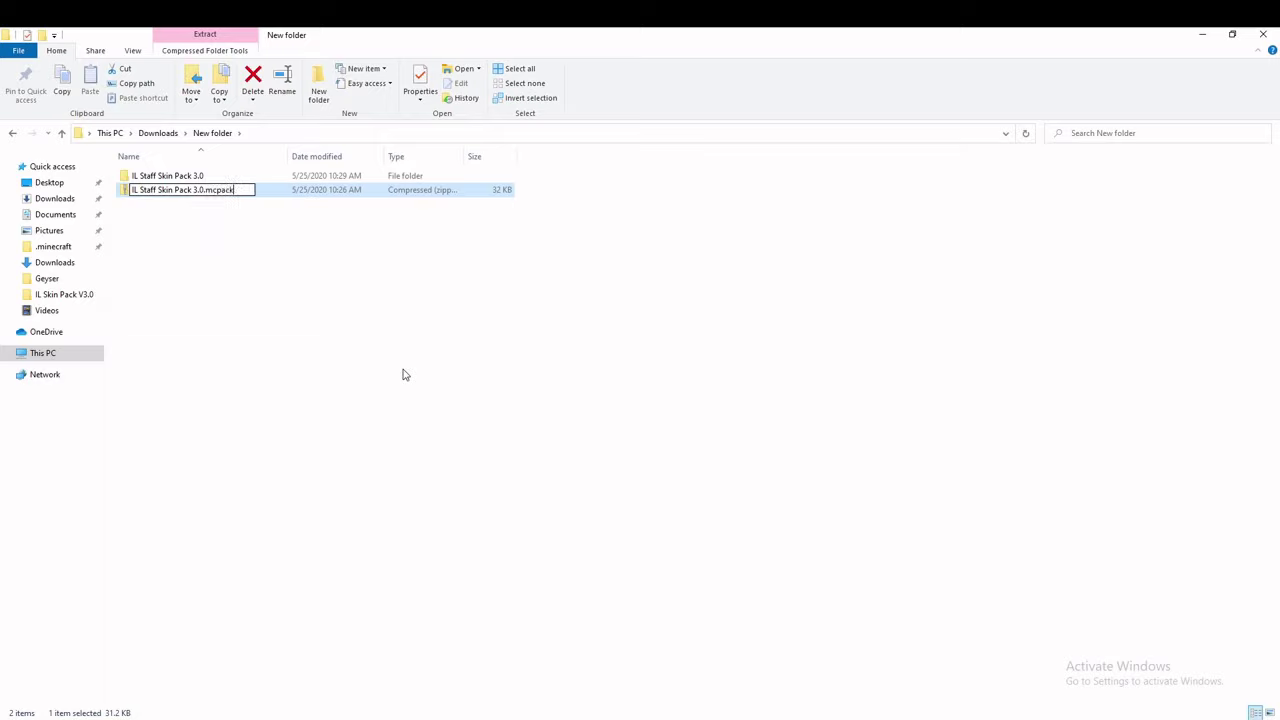
{"action": "key", "text": "Return"}
{"action": "left_click", "coordinate": [702, 387]}
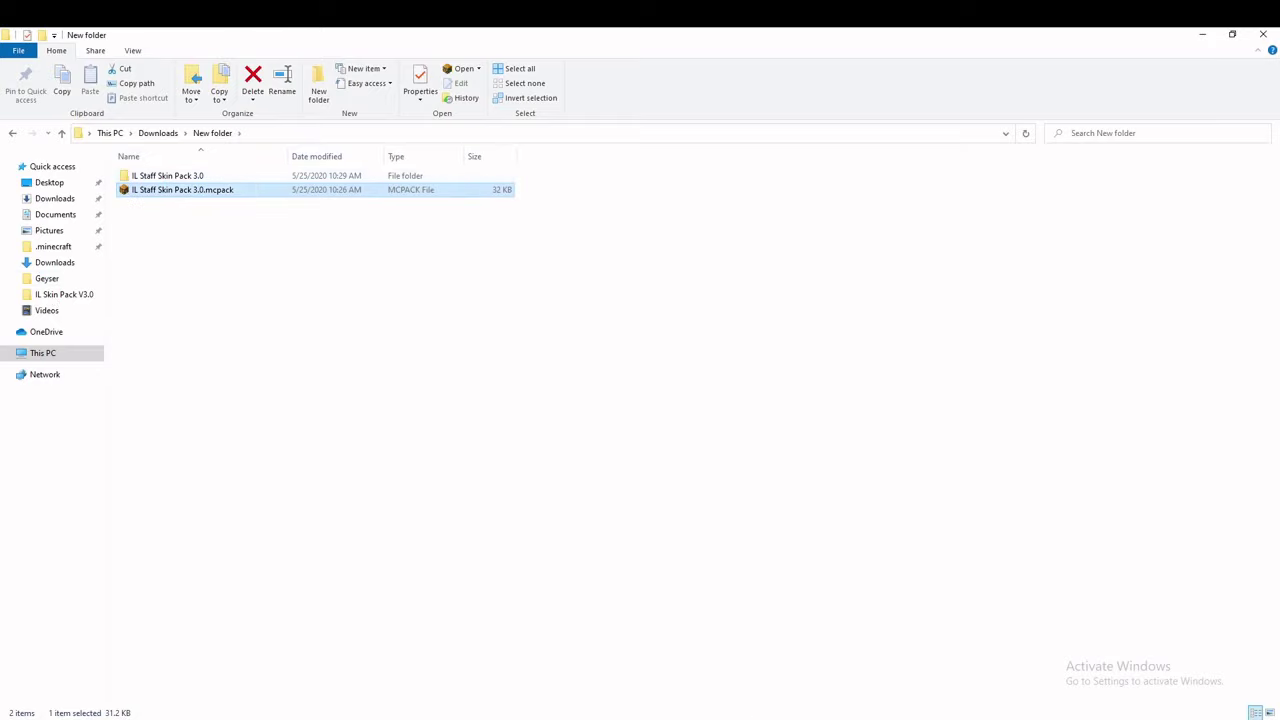
{"action": "mouse_move", "coordinate": [670, 719]}
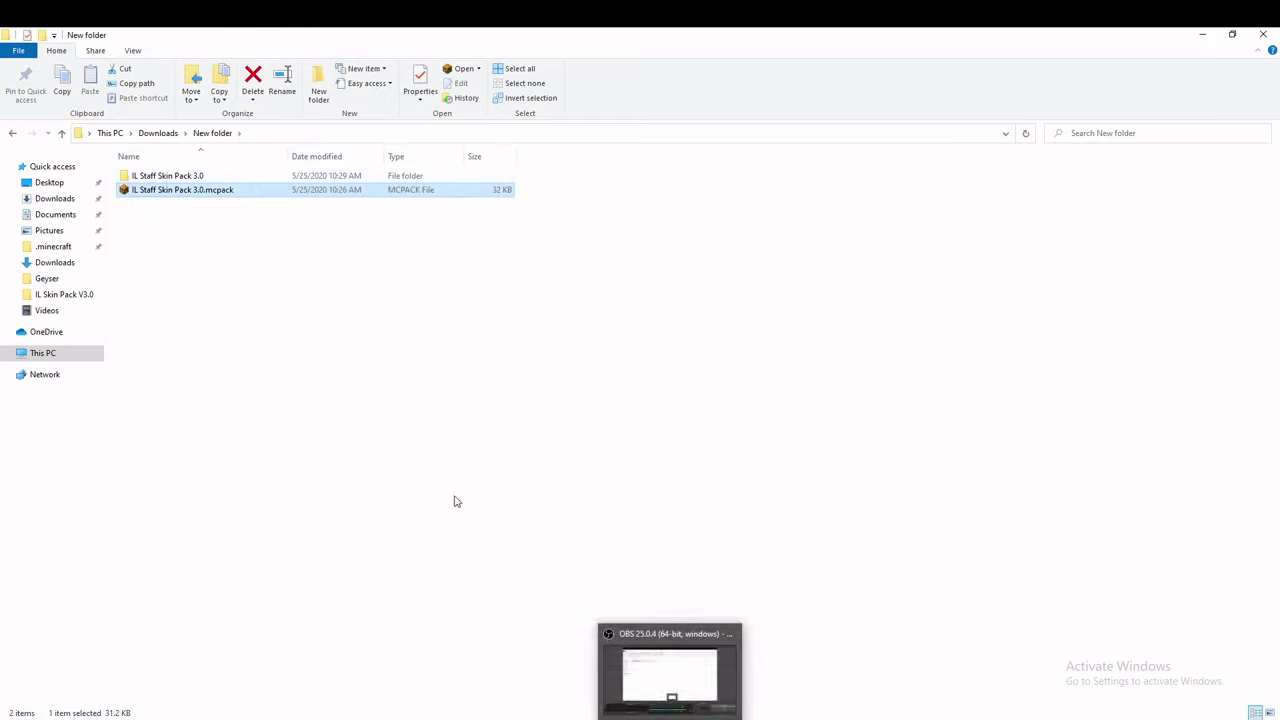
{"action": "left_click", "coordinate": [370, 430]}
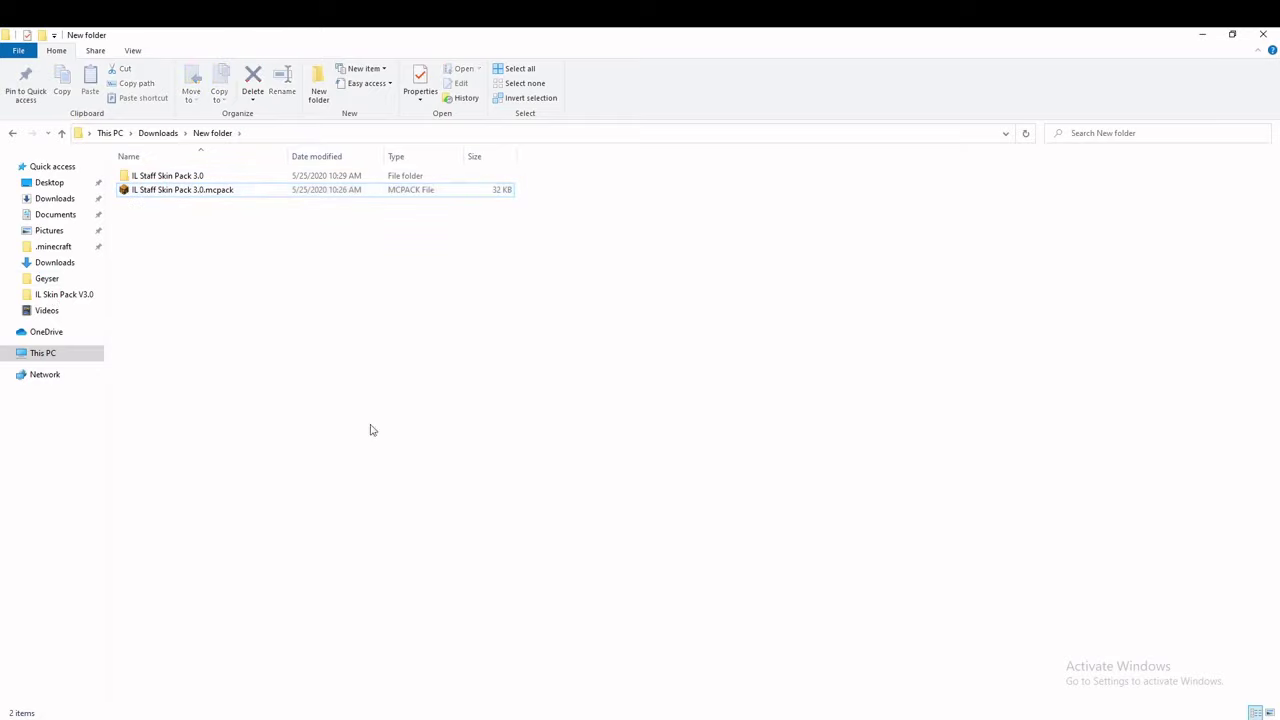
{"action": "left_click", "coordinate": [226, 178]}
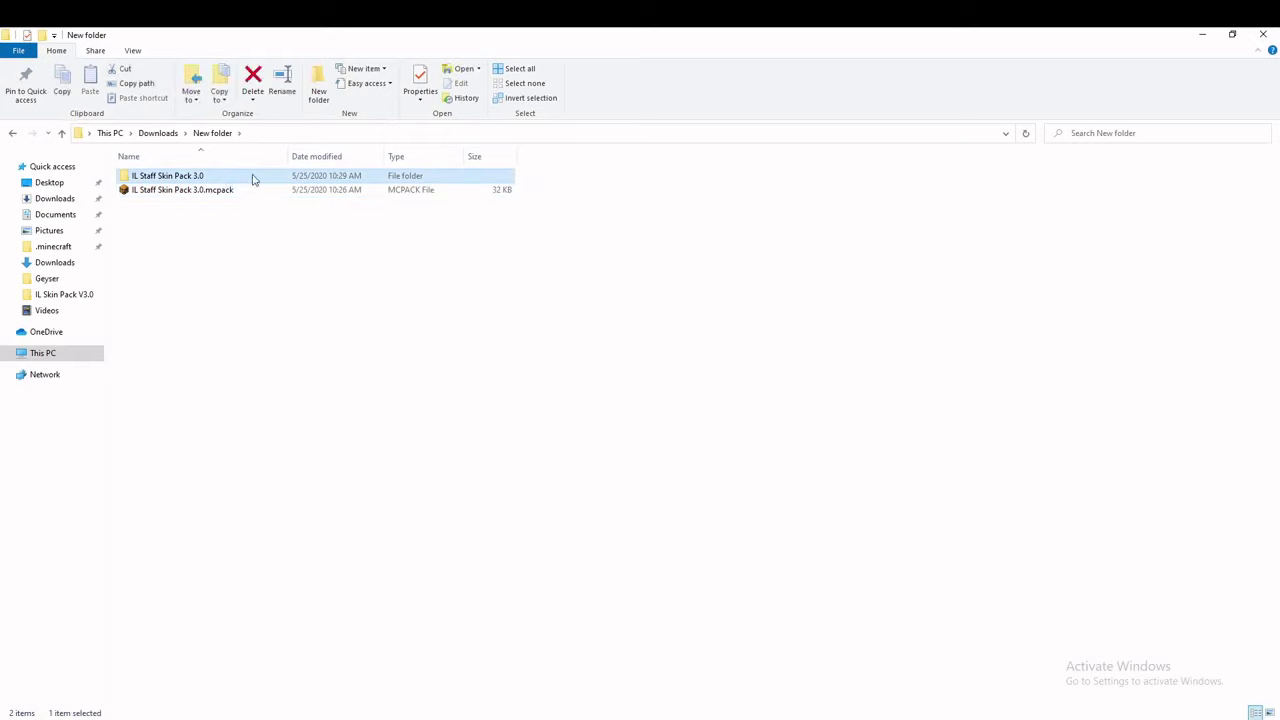
Step: Check the folder's layout options, then put IL Staff Skin Pack 3.0.mcpack into rename mode
{"action": "left_click", "coordinate": [337, 338]}
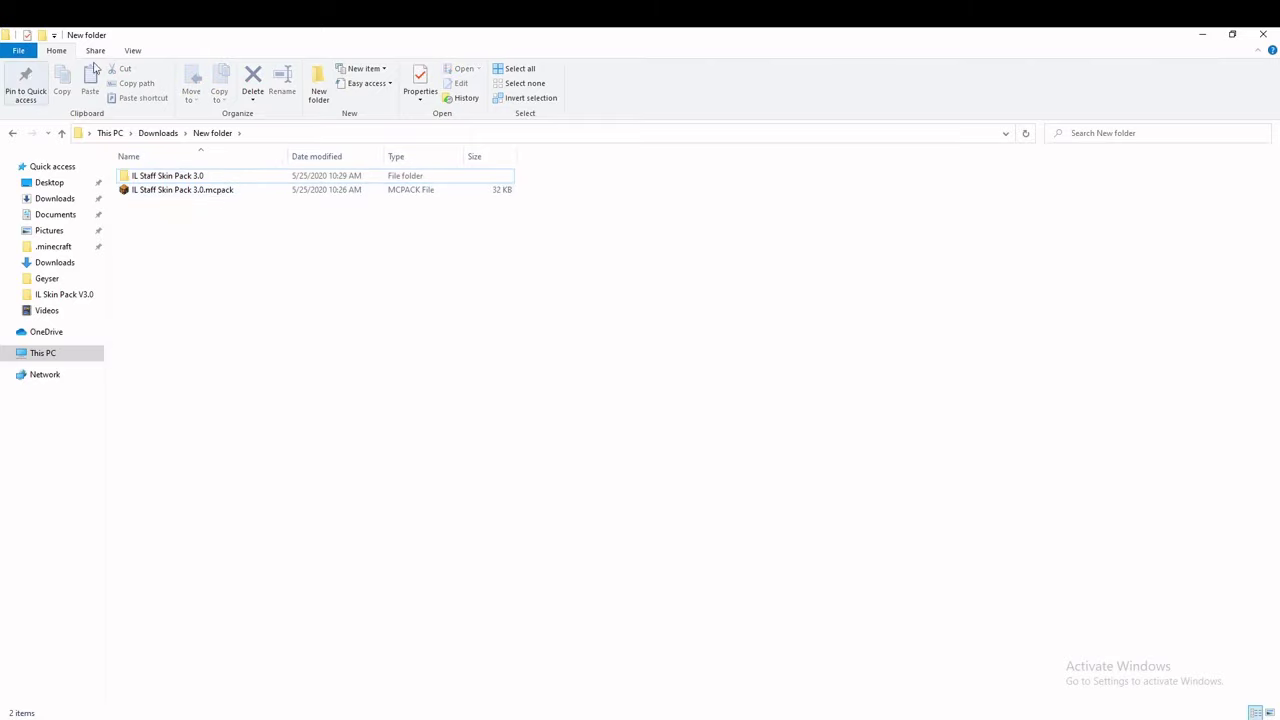
{"action": "left_click", "coordinate": [138, 50]}
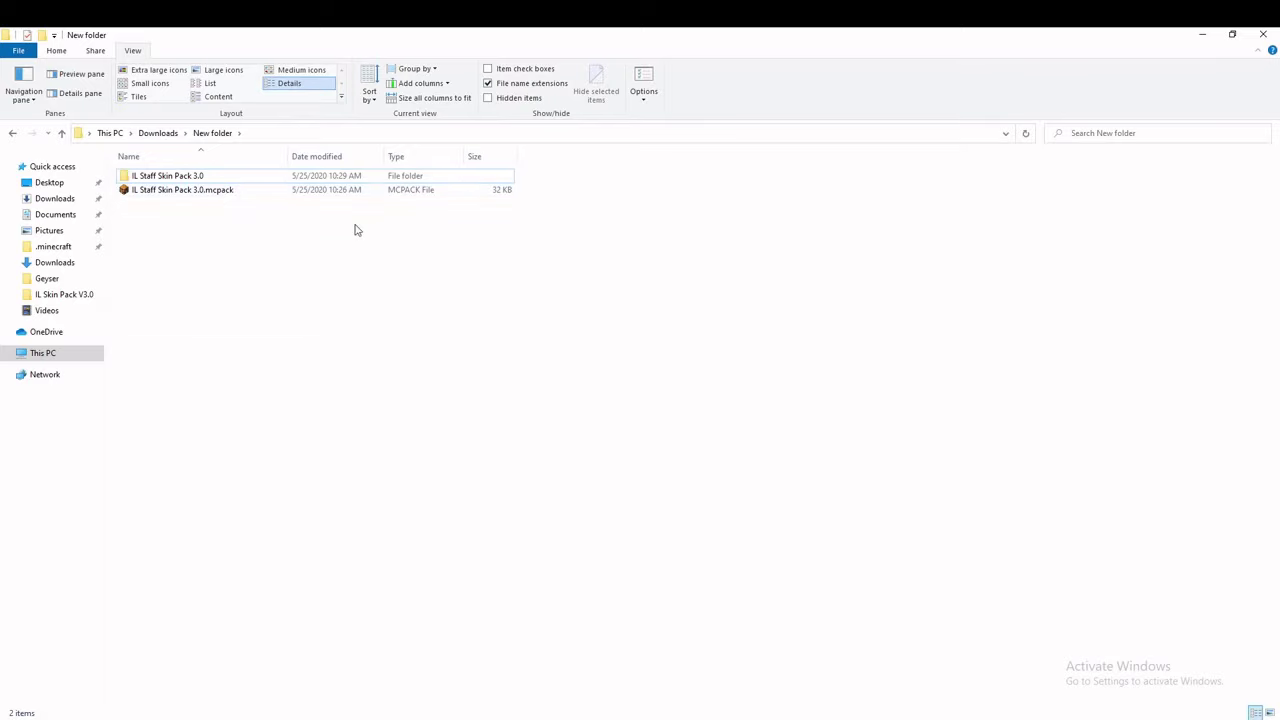
{"action": "left_click", "coordinate": [231, 197]}
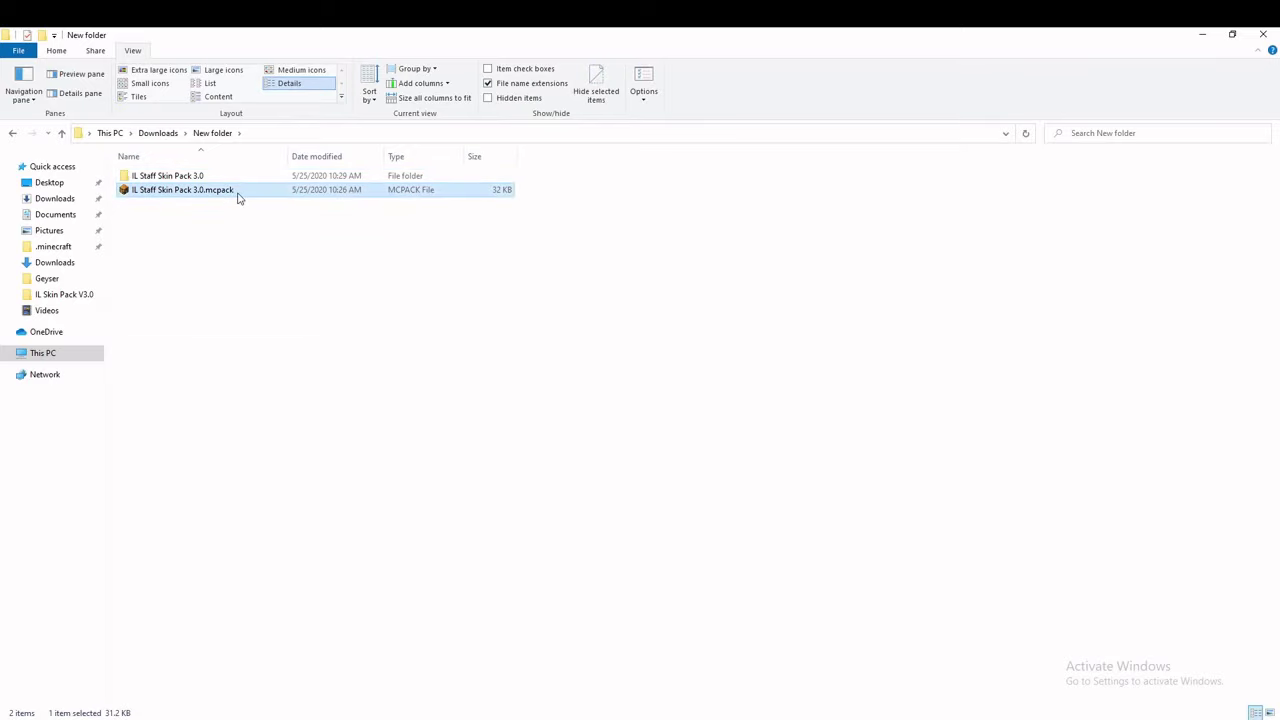
{"action": "right_click", "coordinate": [237, 197]}
{"action": "left_click", "coordinate": [301, 490]}
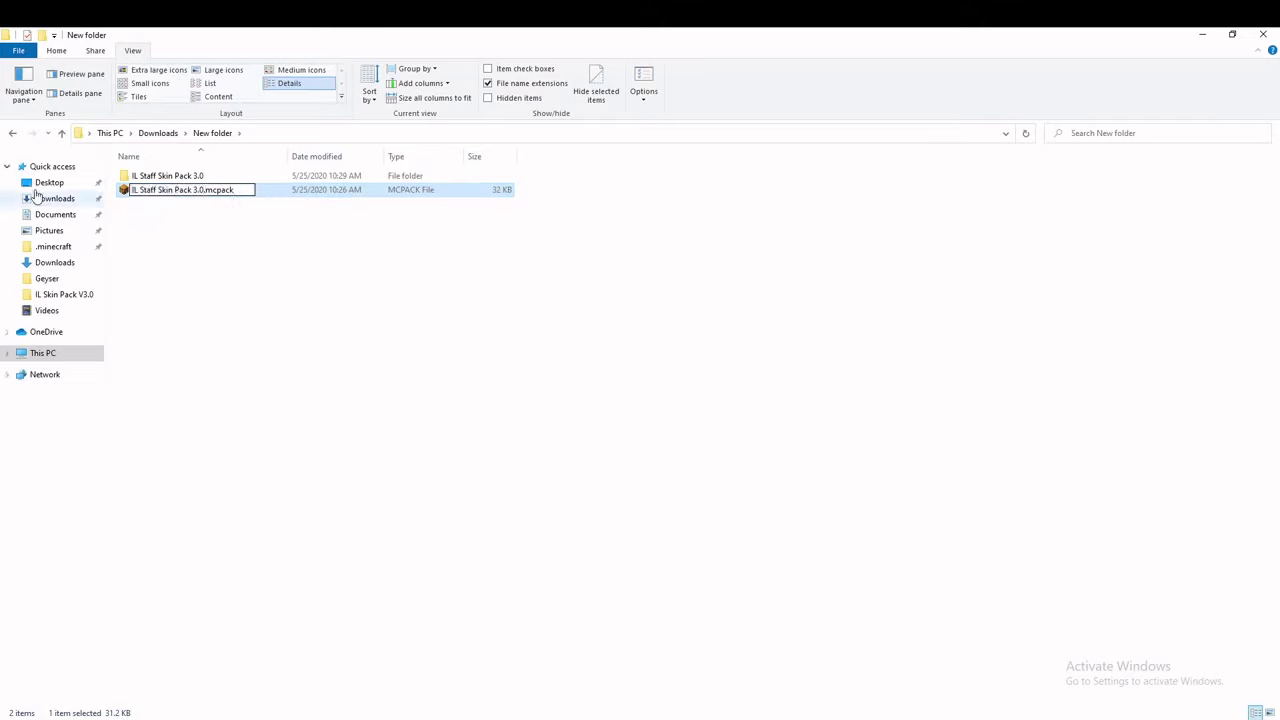
Step: Rename the pack back to IL Staff Skin Pack 3.0.zip and open the archive
{"action": "left_click", "coordinate": [7, 166]}
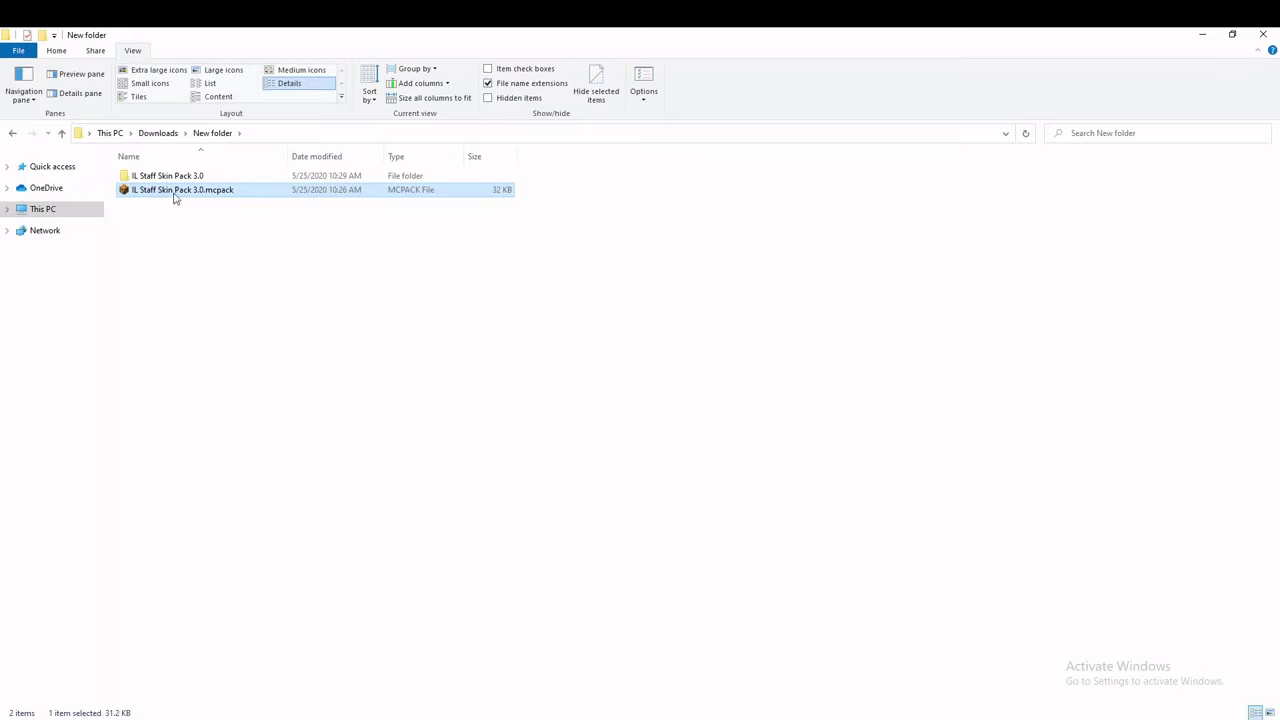
{"action": "right_click", "coordinate": [240, 194]}
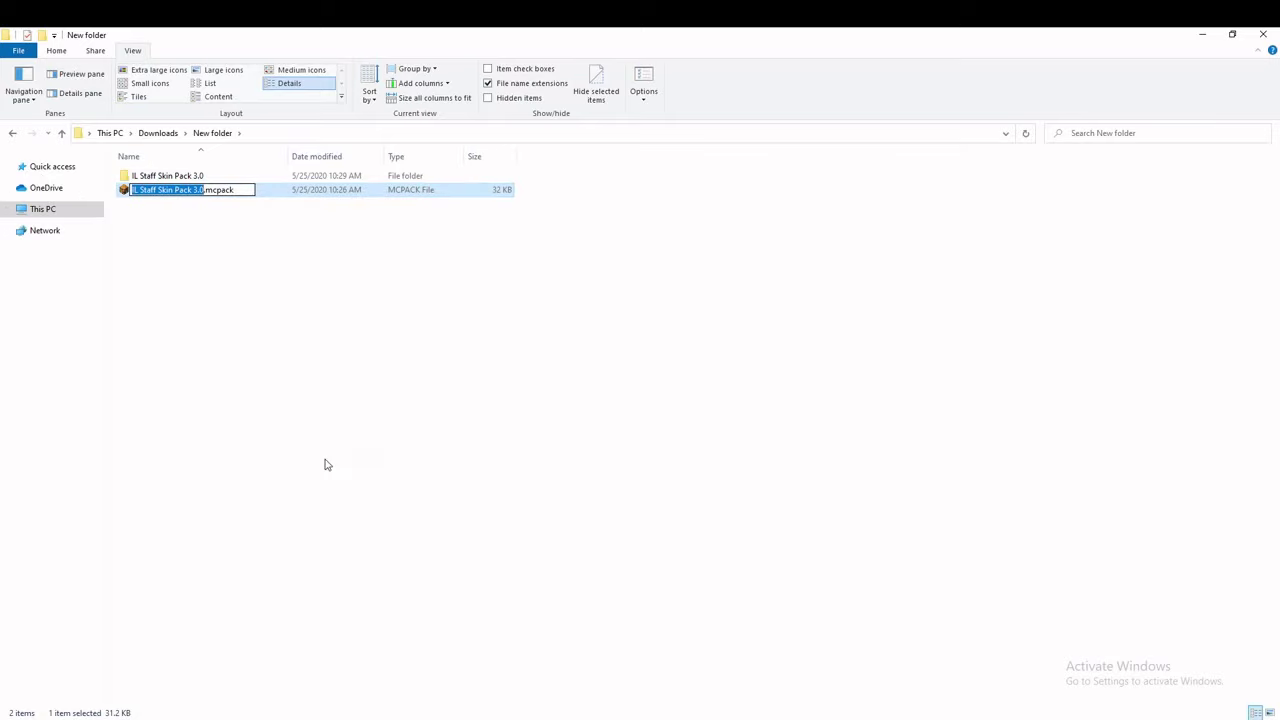
{"action": "key", "text": "End"}
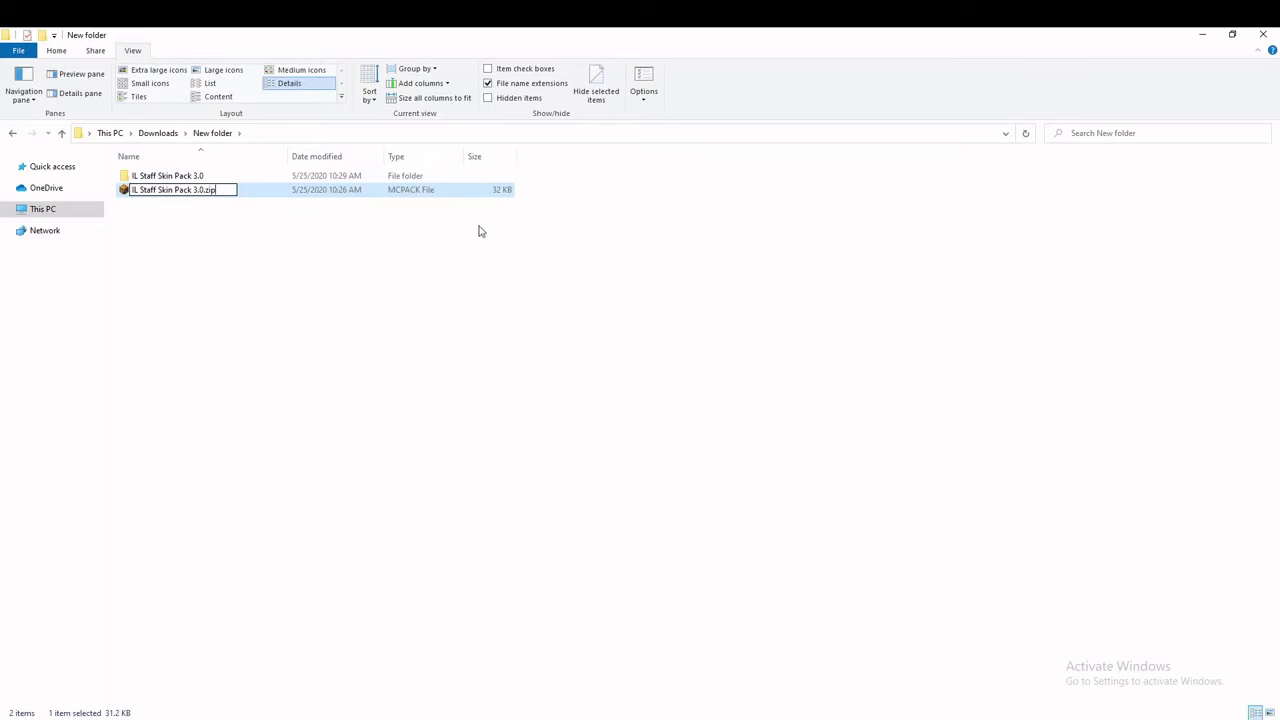
{"action": "key", "text": "Return"}
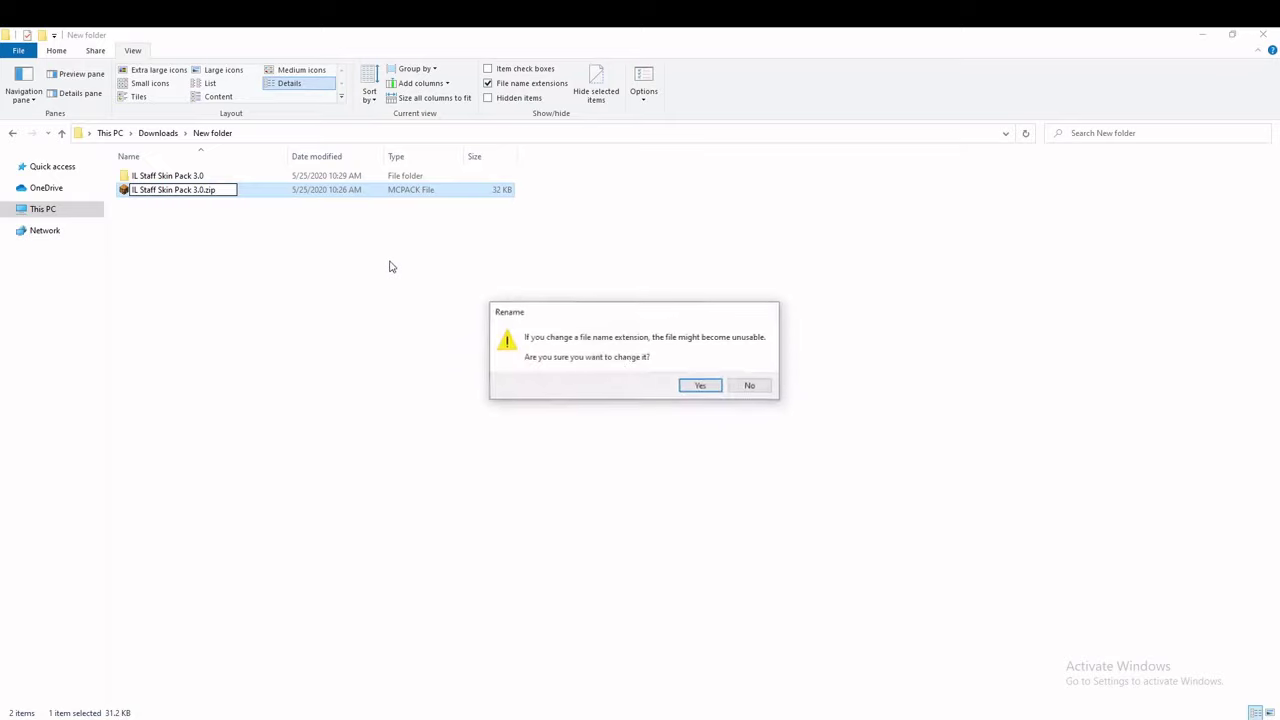
{"action": "left_click", "coordinate": [701, 386]}
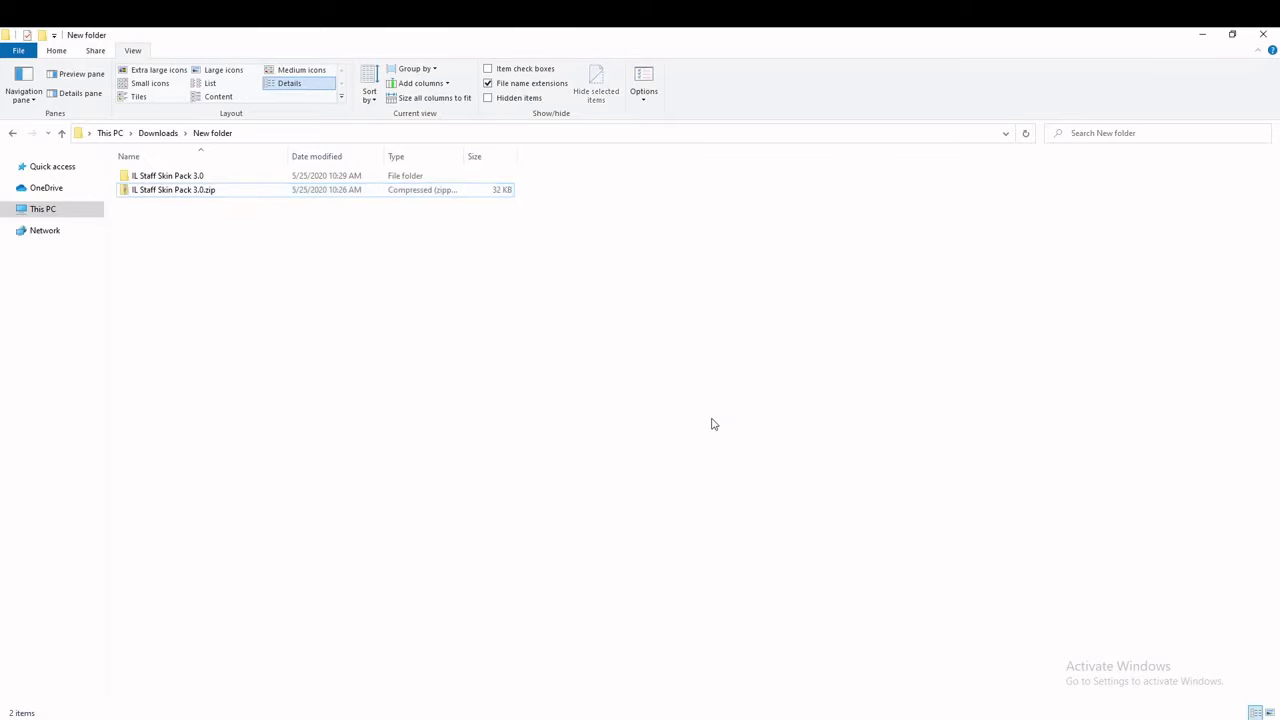
{"action": "left_click", "coordinate": [235, 197]}
{"action": "double_click", "coordinate": [235, 197]}
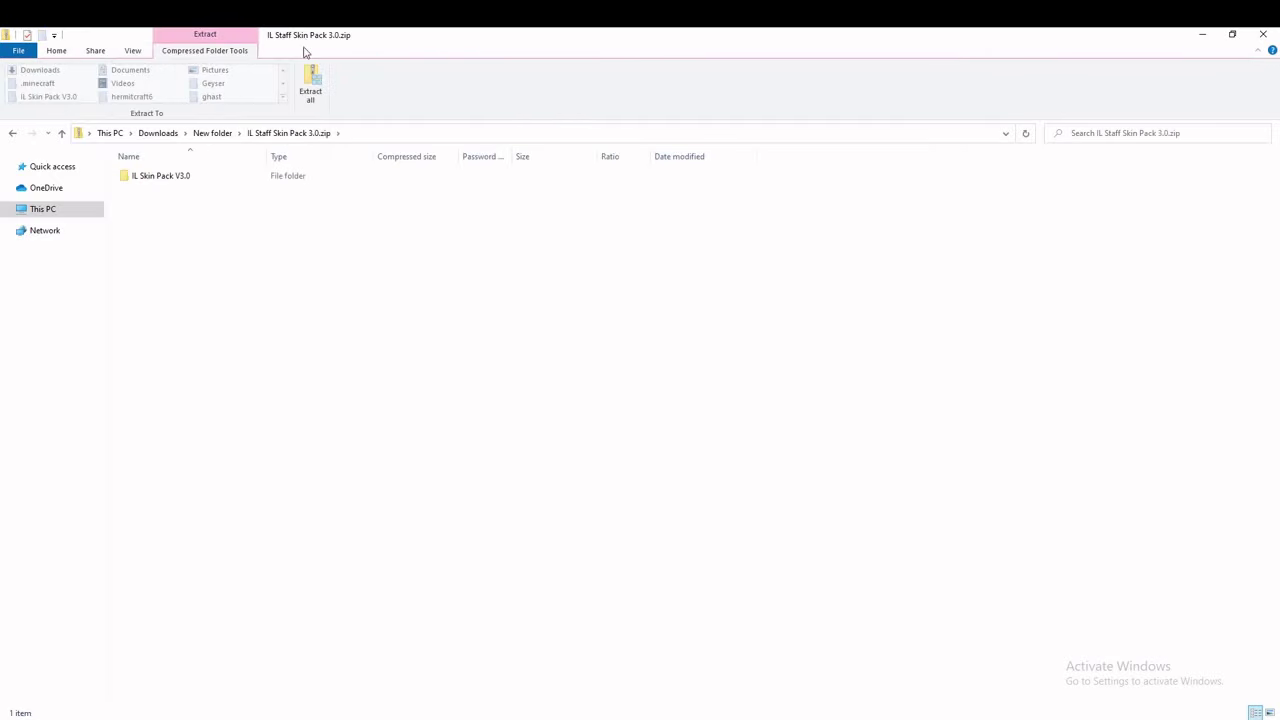
Step: Return to New folder and open IL Staff Skin Pack 3.0, then its IL Skin Pack V3.0 folder
{"action": "left_click", "coordinate": [12, 138]}
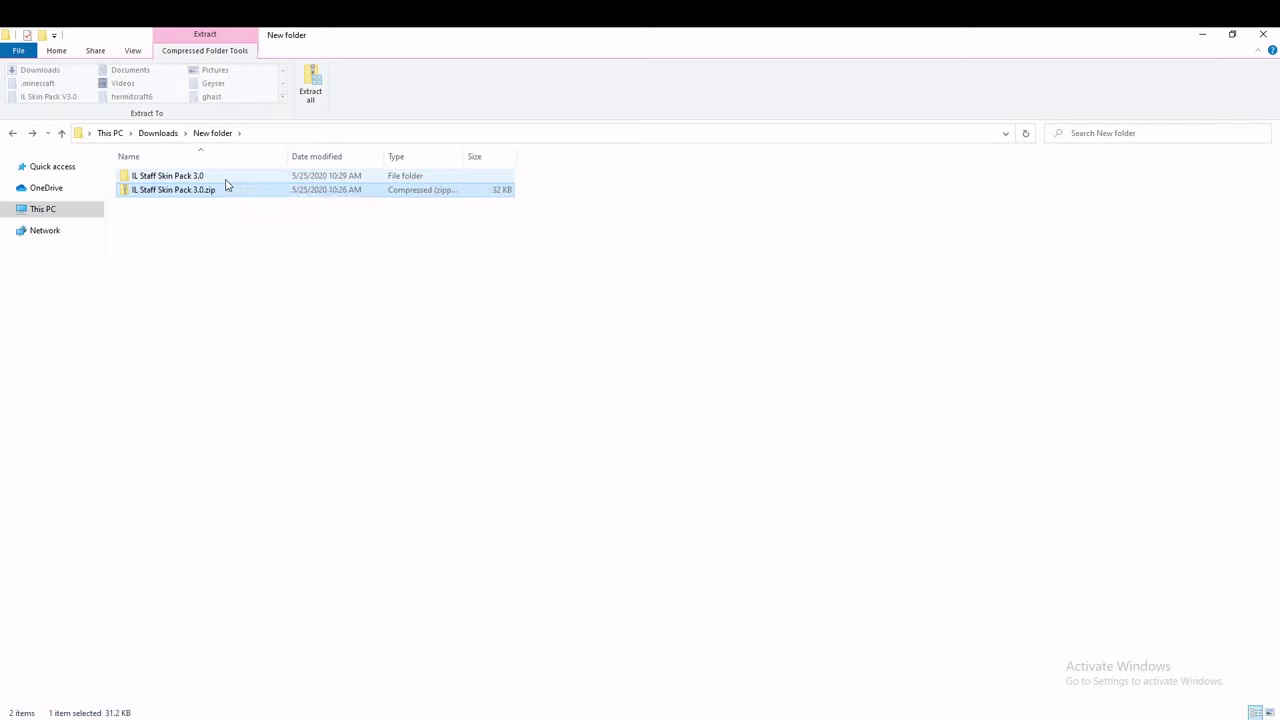
{"action": "double_click", "coordinate": [224, 178]}
{"action": "double_click", "coordinate": [228, 178]}
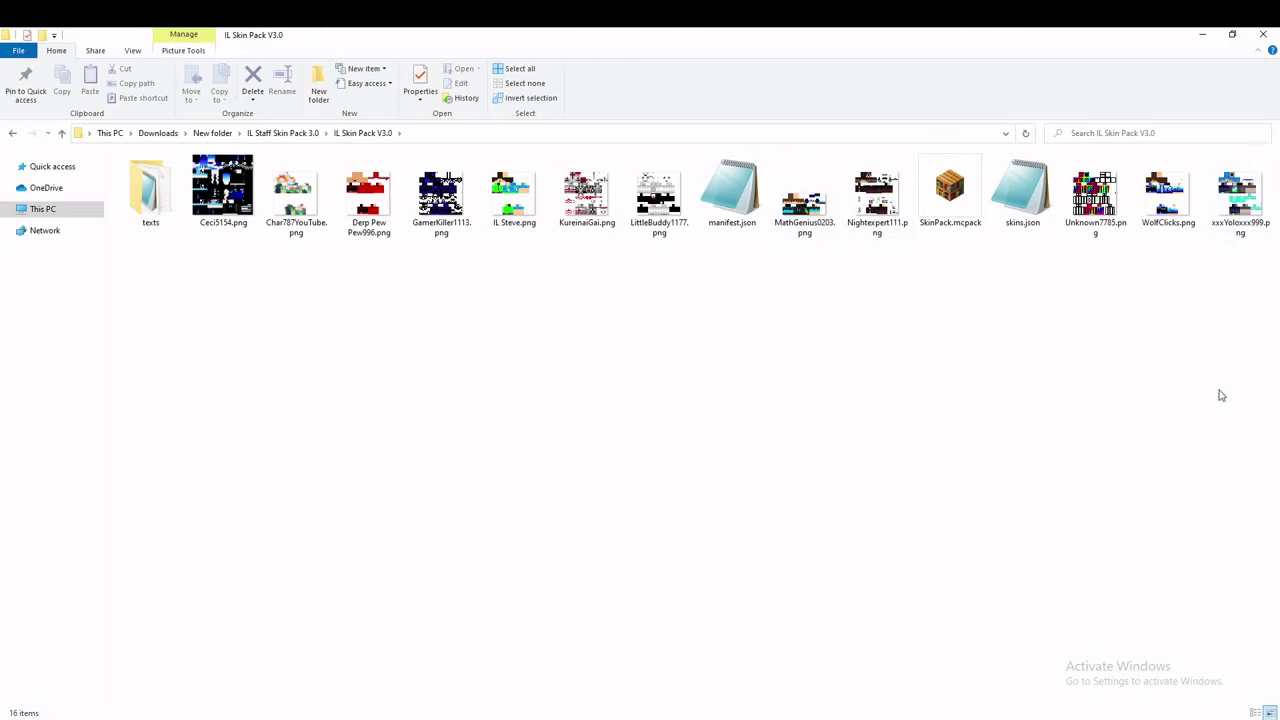
Step: Delete the old SkinPack.mcpack from the IL Skin Pack V3.0 folder
{"action": "left_click", "coordinate": [1220, 242]}
{"action": "left_click", "coordinate": [960, 207]}
{"action": "key", "text": "Delete"}
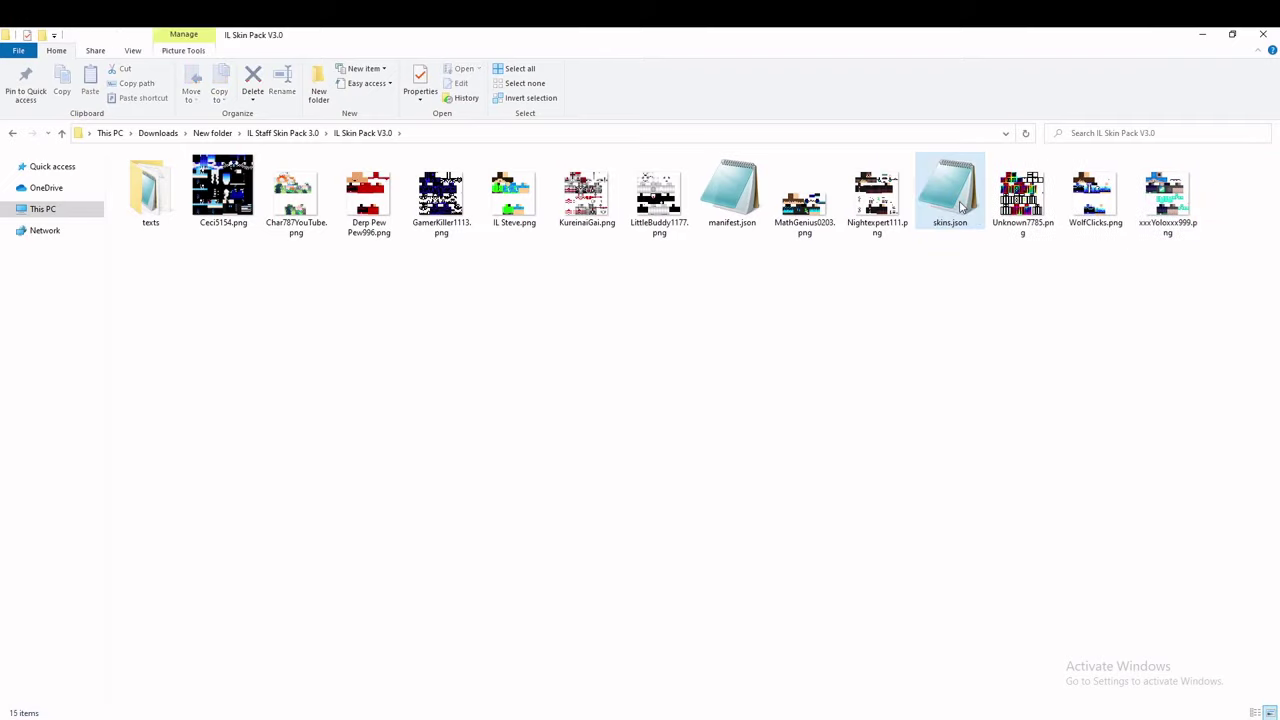
Step: Select all 15 remaining pack files for compressing into a zip
{"action": "left_click_drag", "start_coordinate": [1256, 225], "coordinate": [124, 215]}
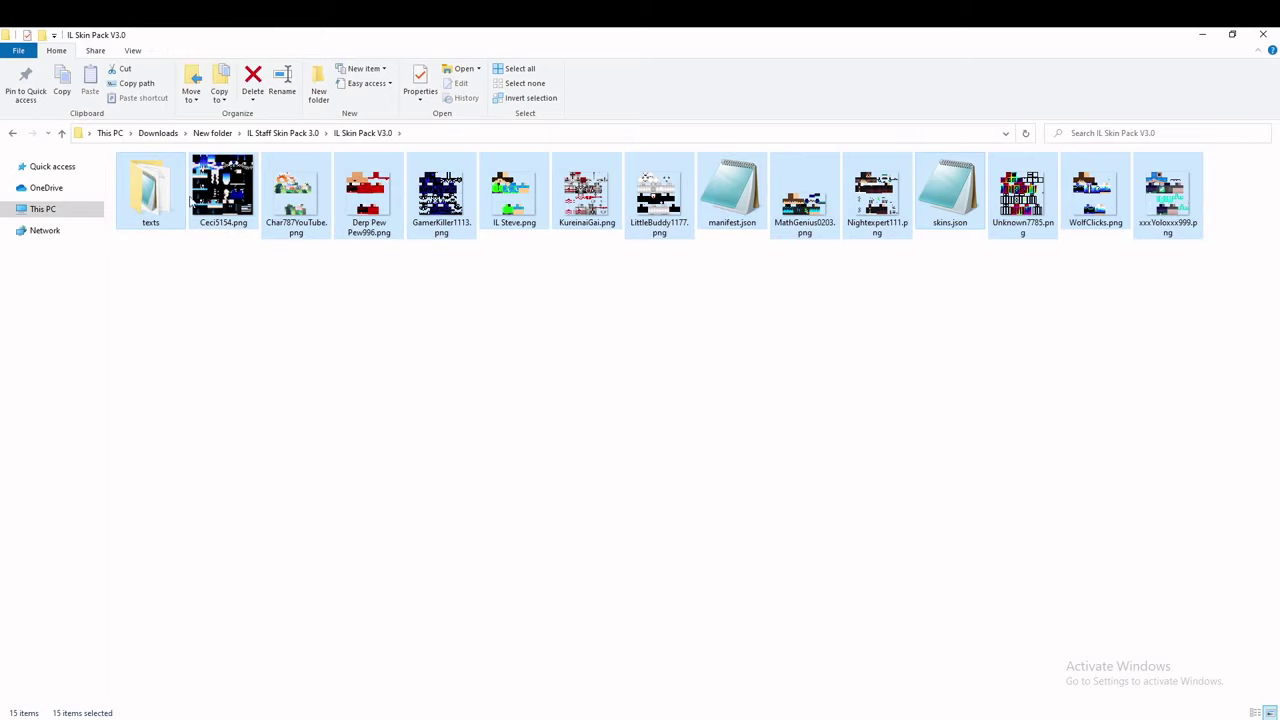
{"action": "left_click", "coordinate": [150, 195]}
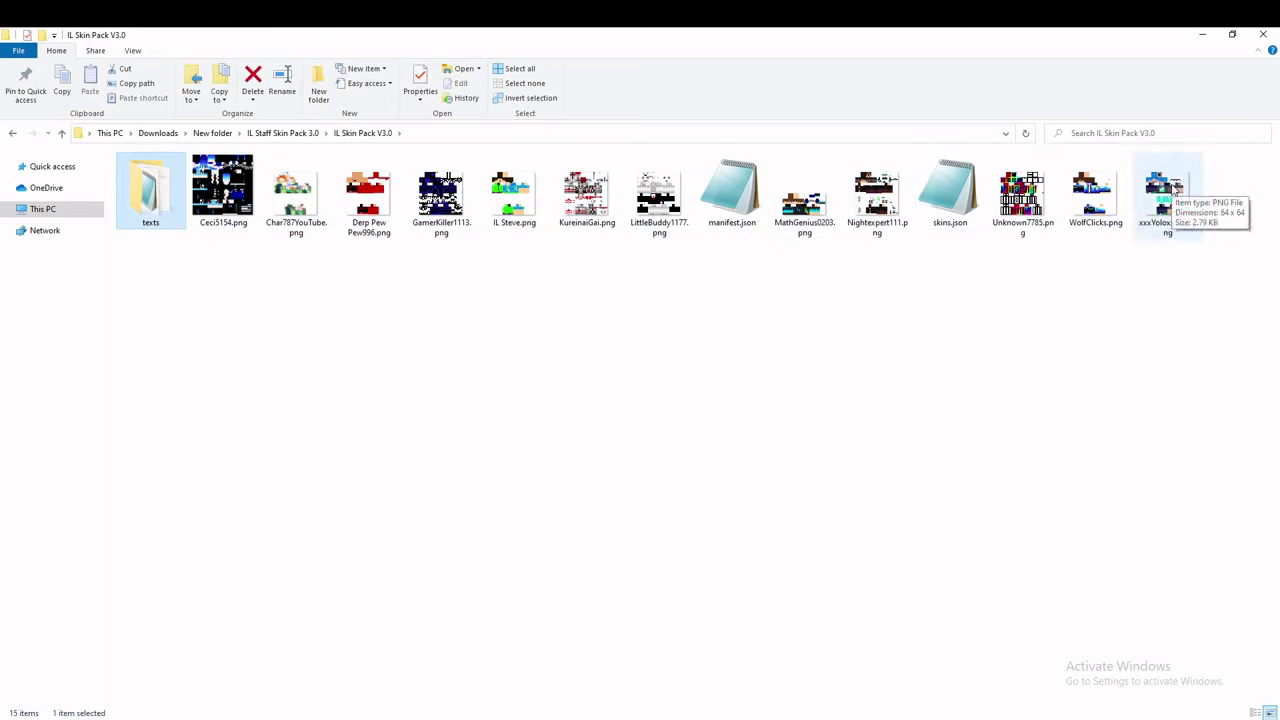
{"action": "left_click", "coordinate": [1175, 200], "text": "shift"}
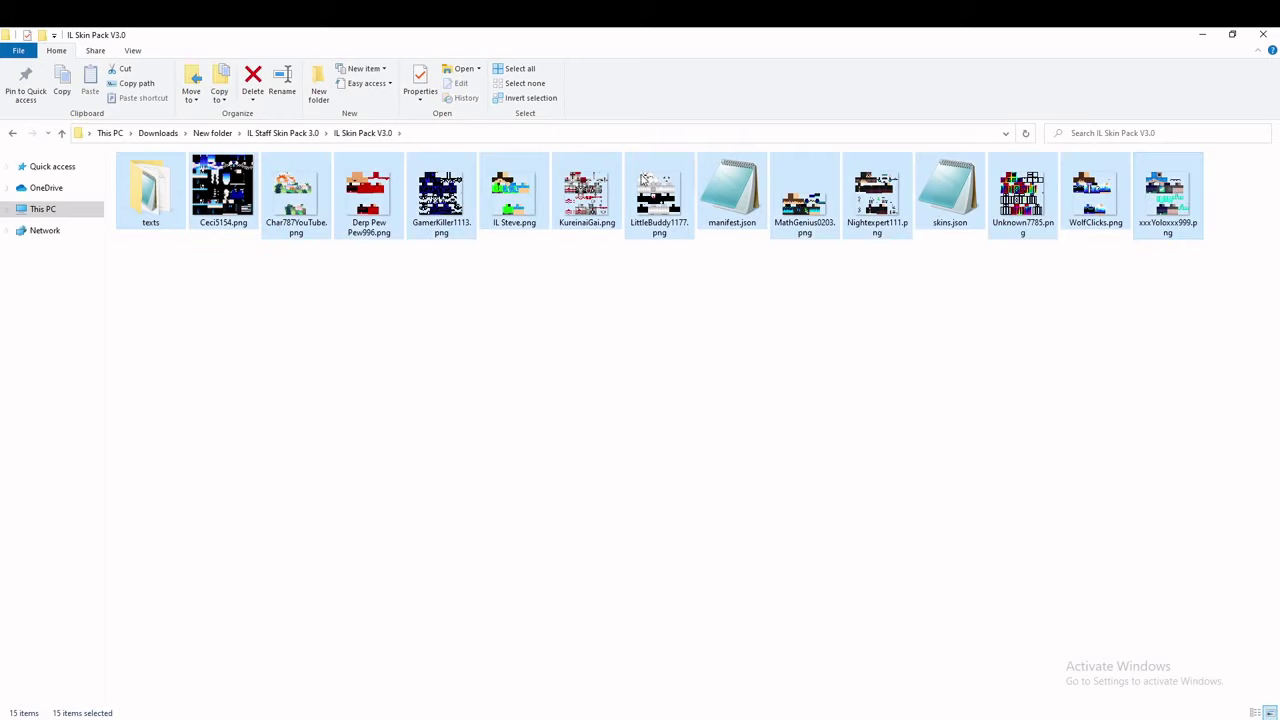
{"action": "right_click", "coordinate": [594, 215]}
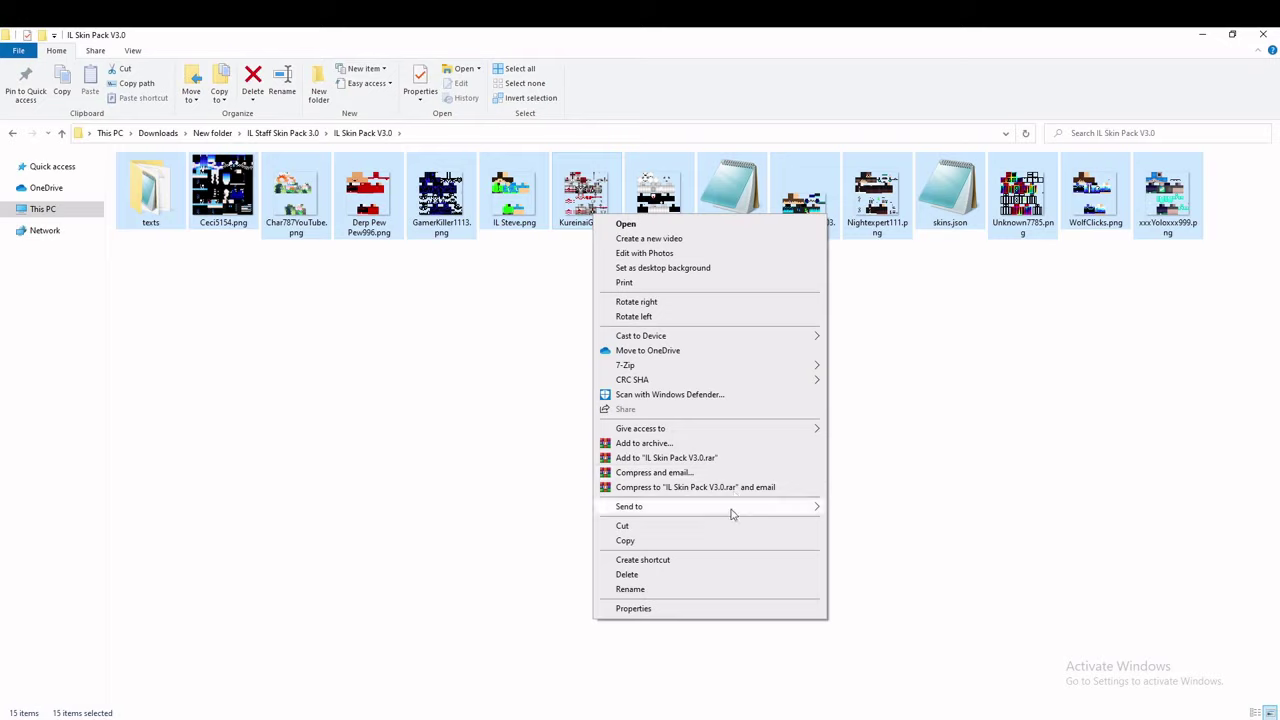
{"action": "mouse_move", "coordinate": [731, 514]}
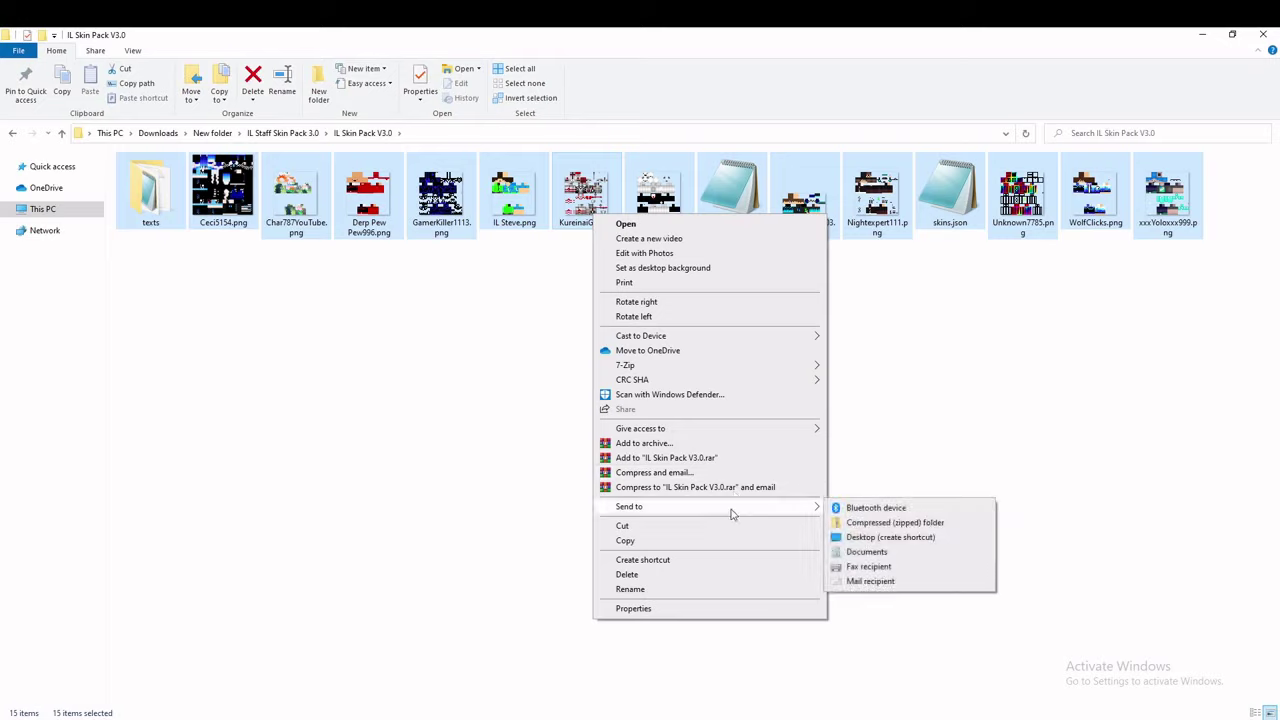
Step: Compress the selected files into a zip and rename it skinpack.mcpack
{"action": "left_click", "coordinate": [858, 524]}
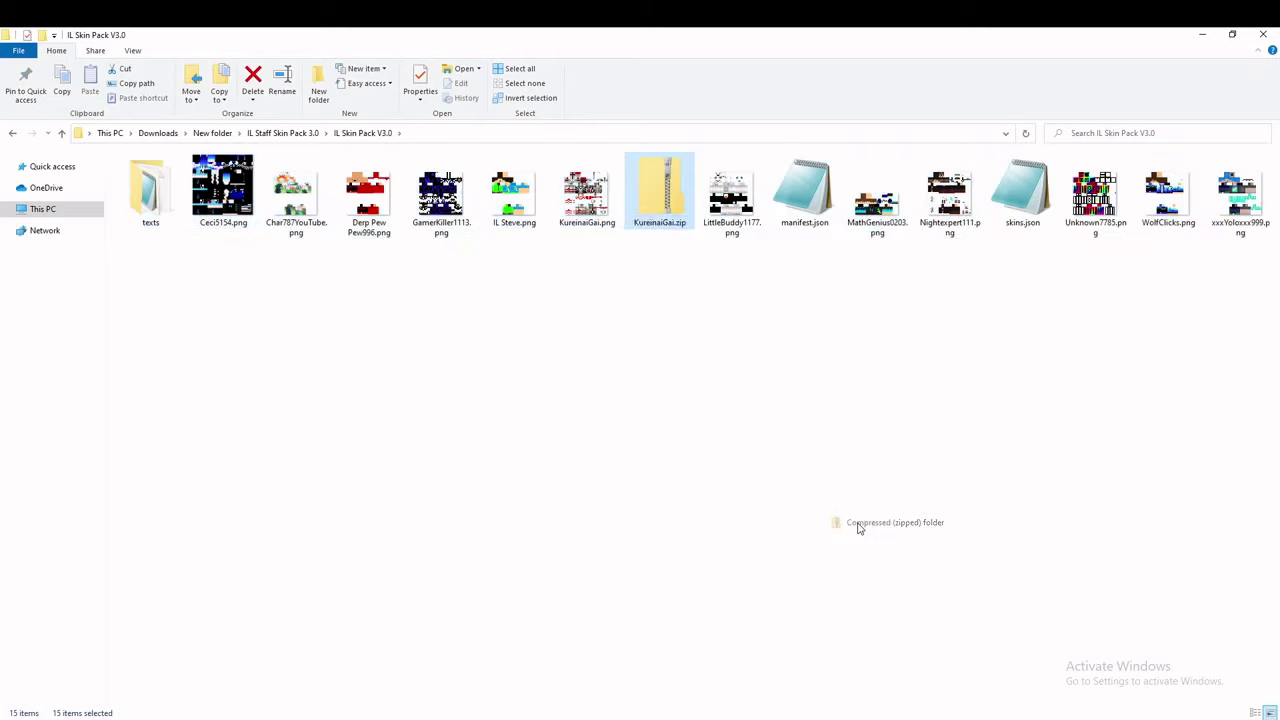
{"action": "key", "text": "BackSpace"}
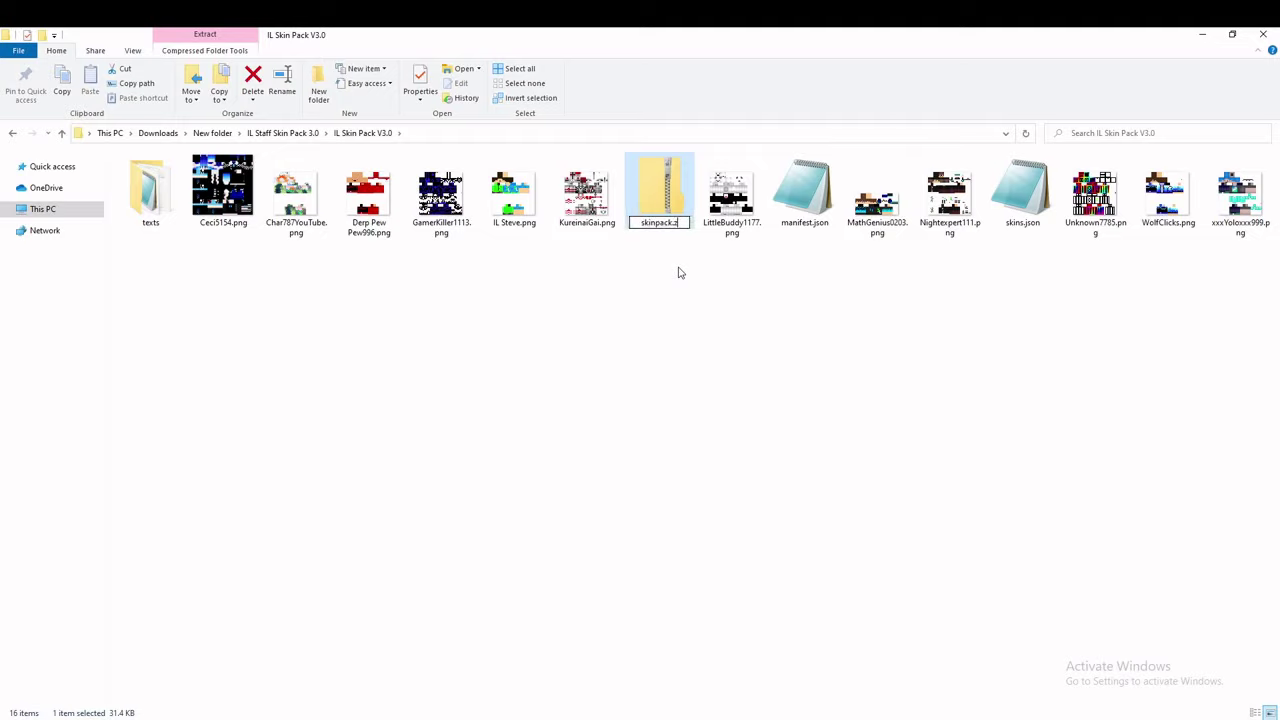
{"action": "type", "text": "ma"}
{"action": "key", "text": "Return"}
{"action": "left_click", "coordinate": [700, 386]}
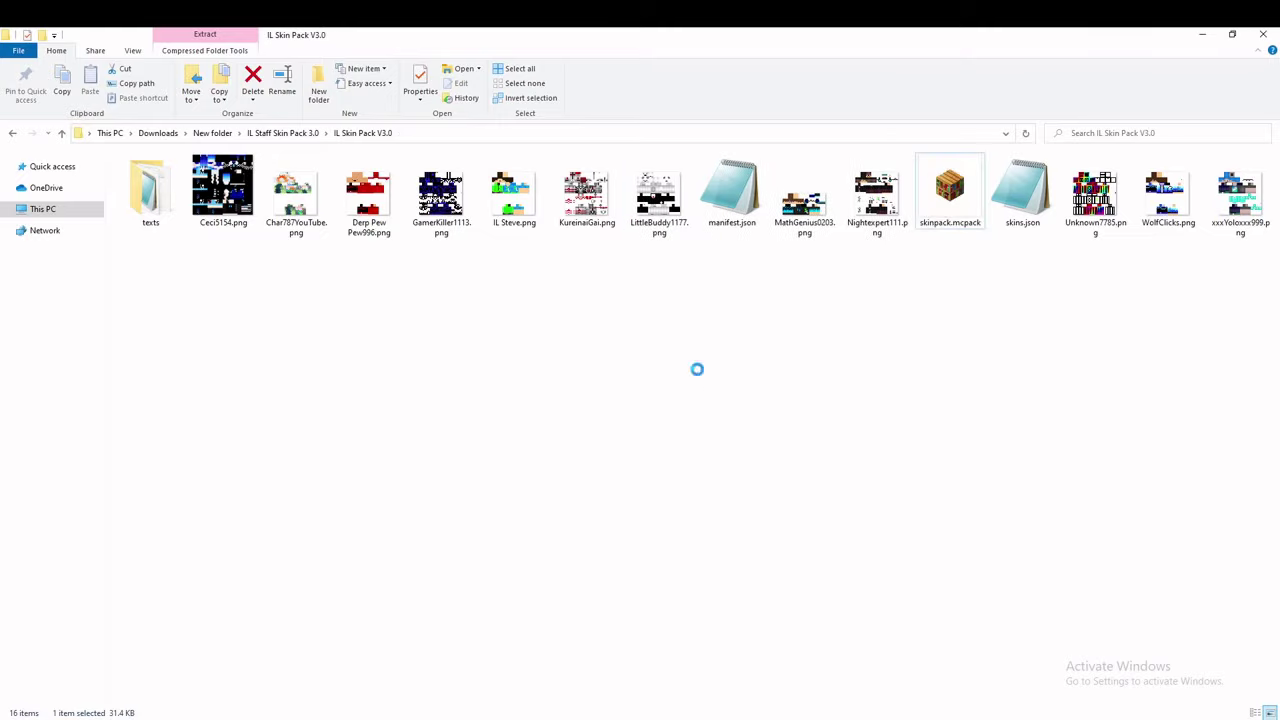
{"action": "left_click", "coordinate": [697, 369]}
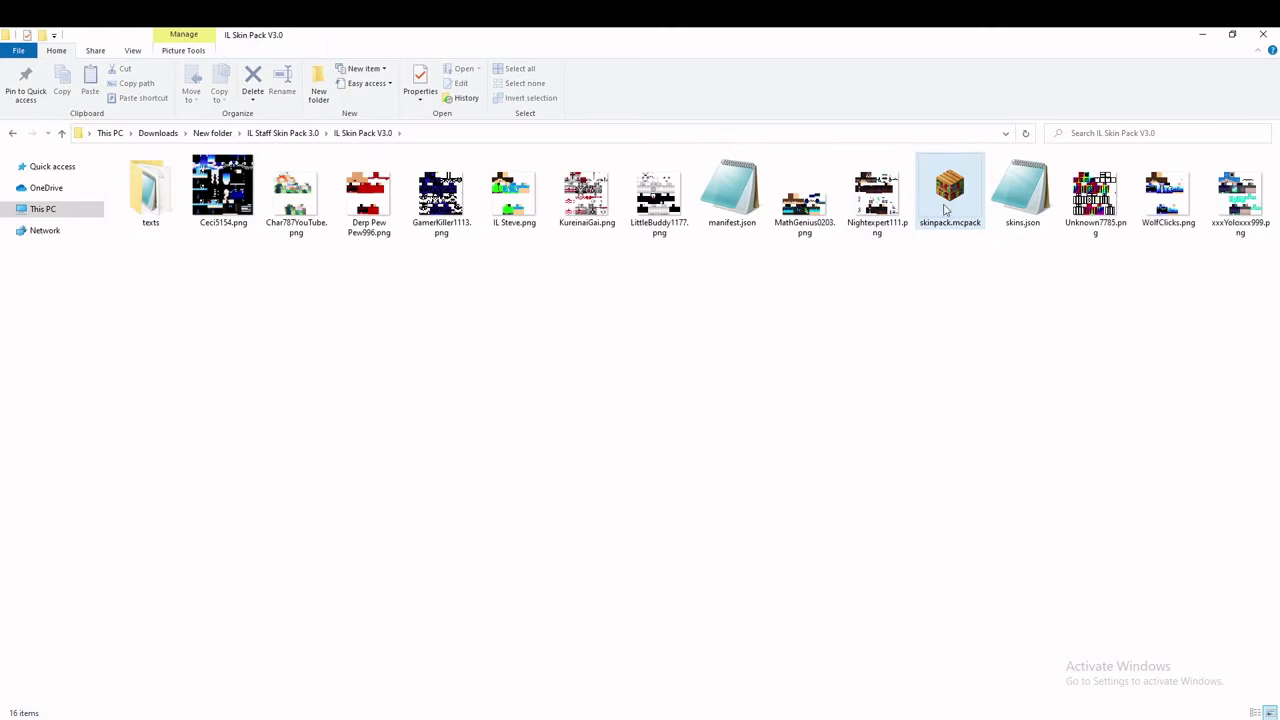
Step: In Minecraft, choose and confirm the blue-haired sunglasses skin from IL Staff Skin Pack 3.0
{"action": "key", "text": "alt+Tab"}
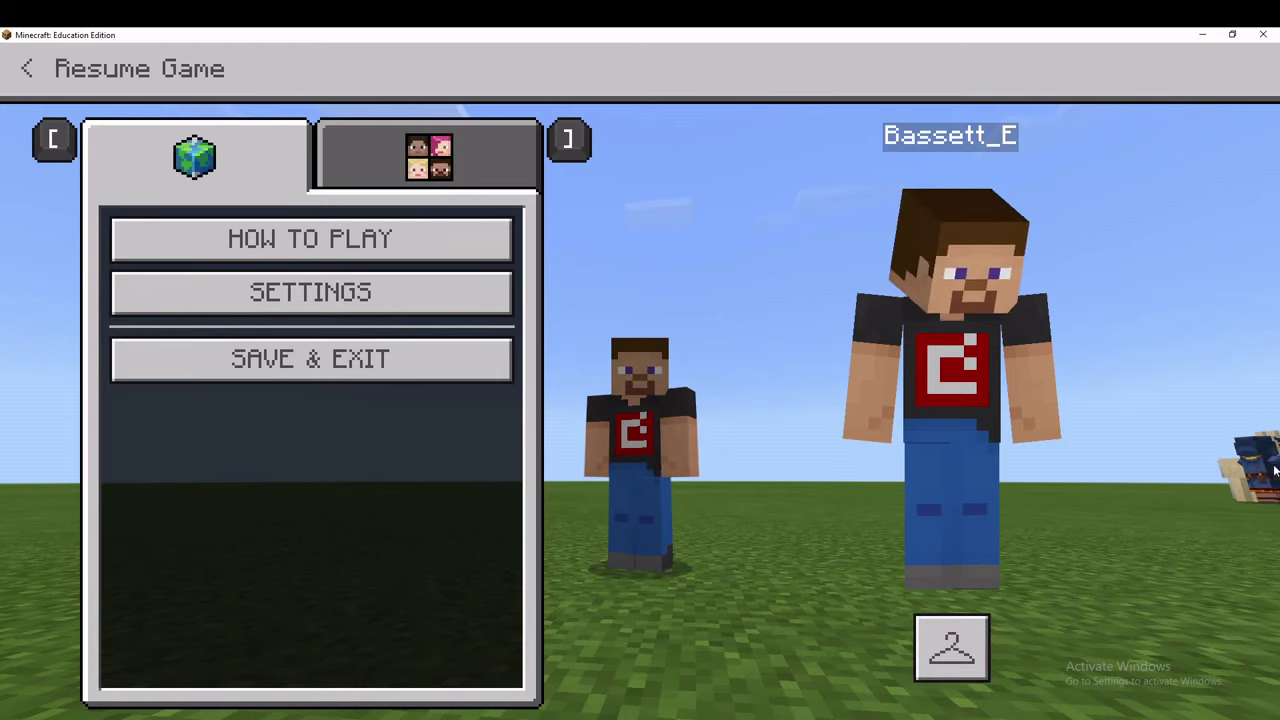
{"action": "left_click", "coordinate": [951, 647]}
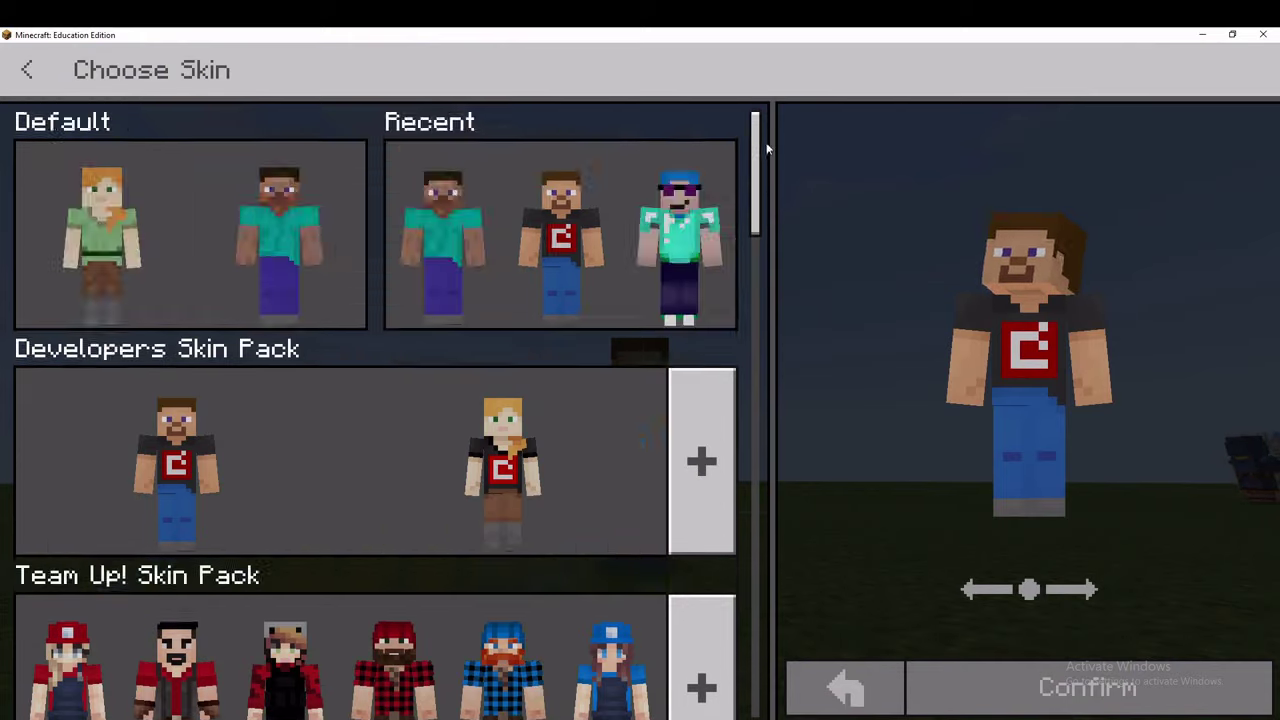
{"action": "left_click_drag", "start_coordinate": [758, 160], "coordinate": [760, 640]}
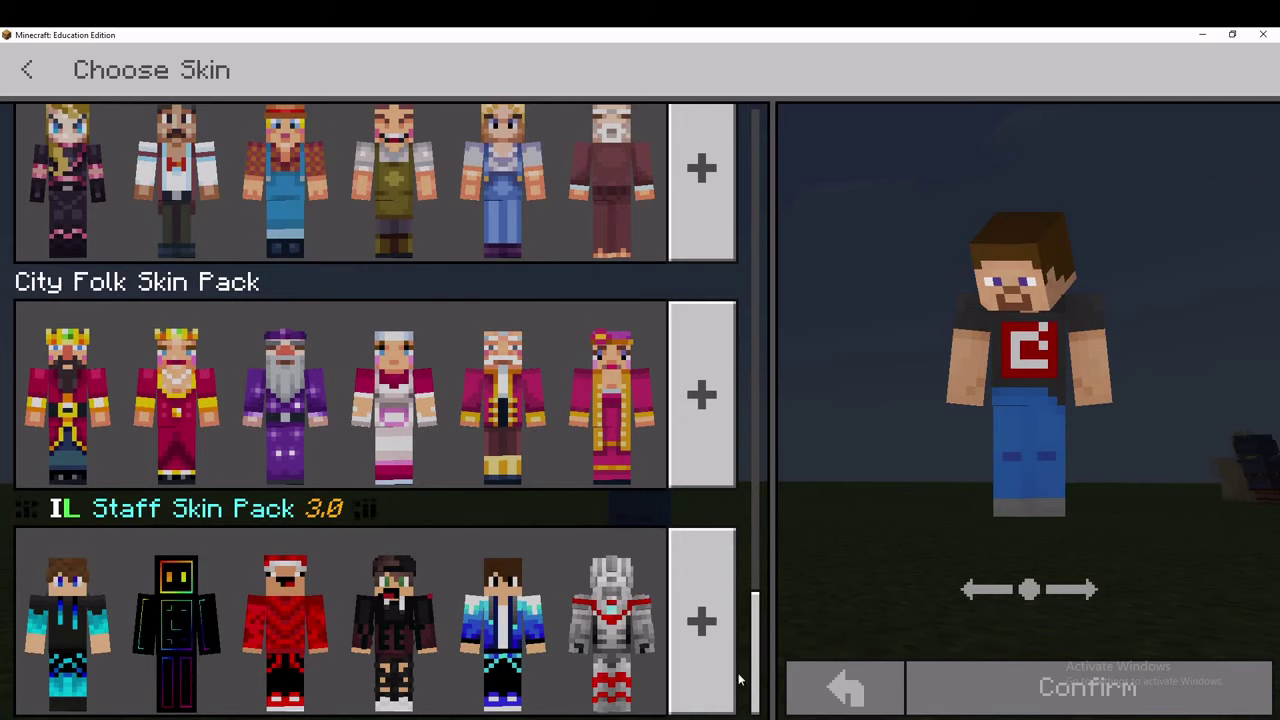
{"action": "left_click", "coordinate": [701, 620]}
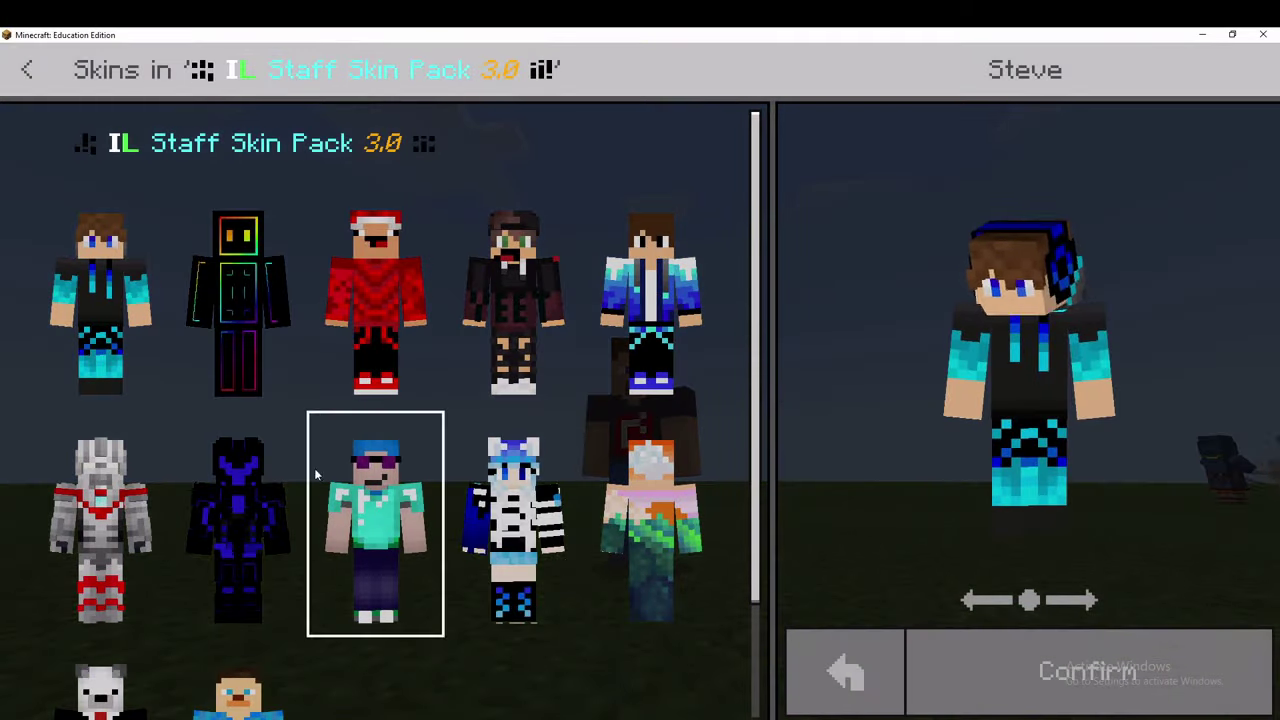
{"action": "left_click", "coordinate": [390, 518]}
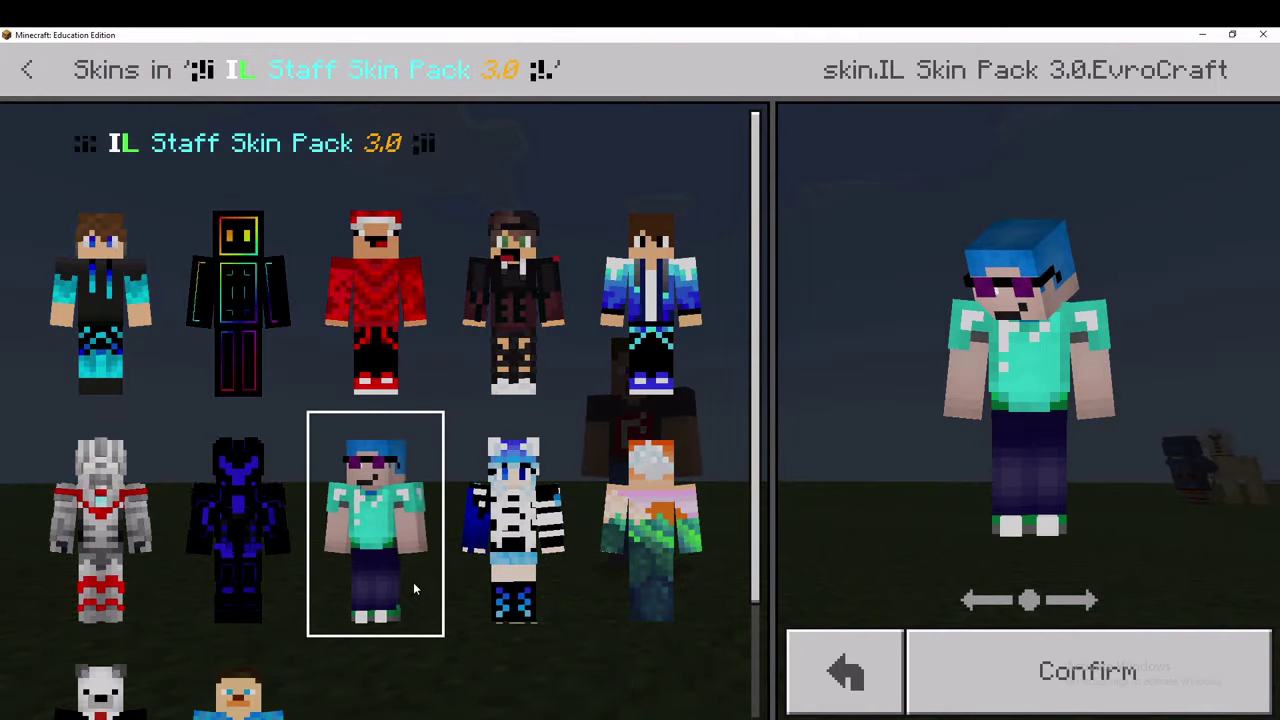
{"action": "scroll", "coordinate": [440, 510], "scroll_direction": "down", "scroll_amount": 2}
{"action": "scroll", "coordinate": [440, 510], "scroll_direction": "up", "scroll_amount": 2}
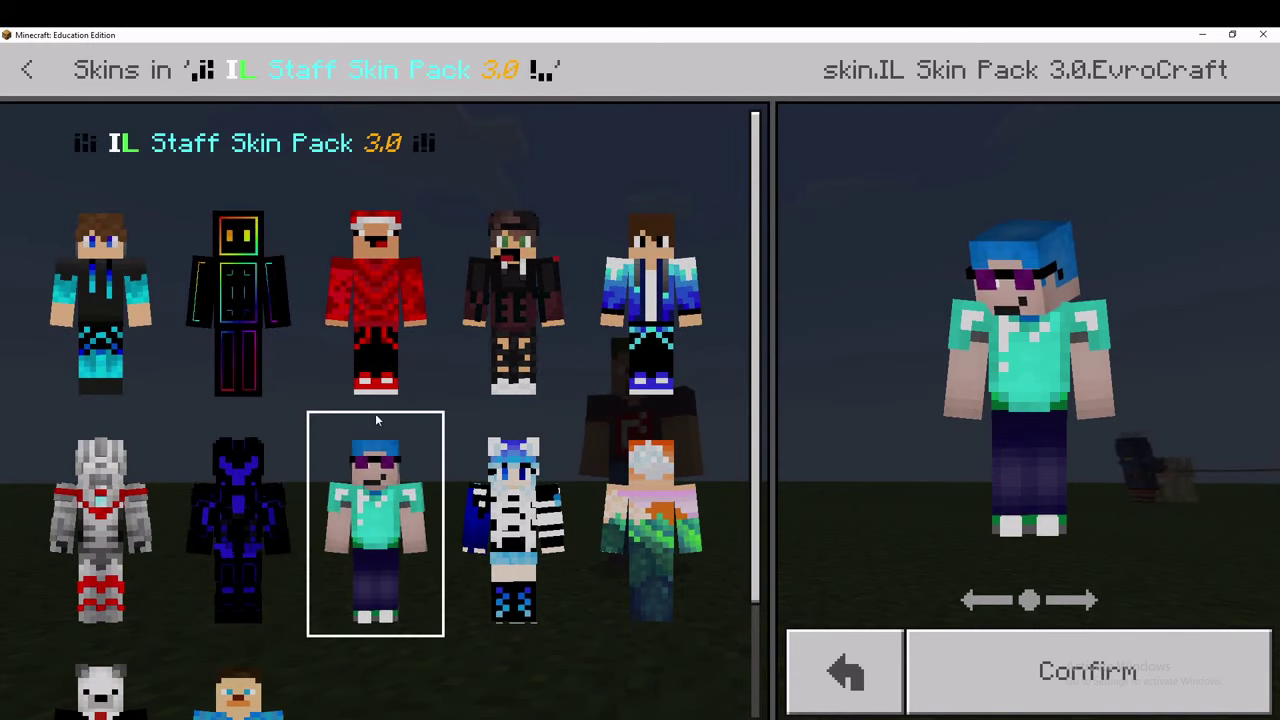
{"action": "left_click", "coordinate": [967, 658]}
Step: Return to the world and walk the blue-haired player over to the llamas and trader
{"action": "key", "text": "Escape"}
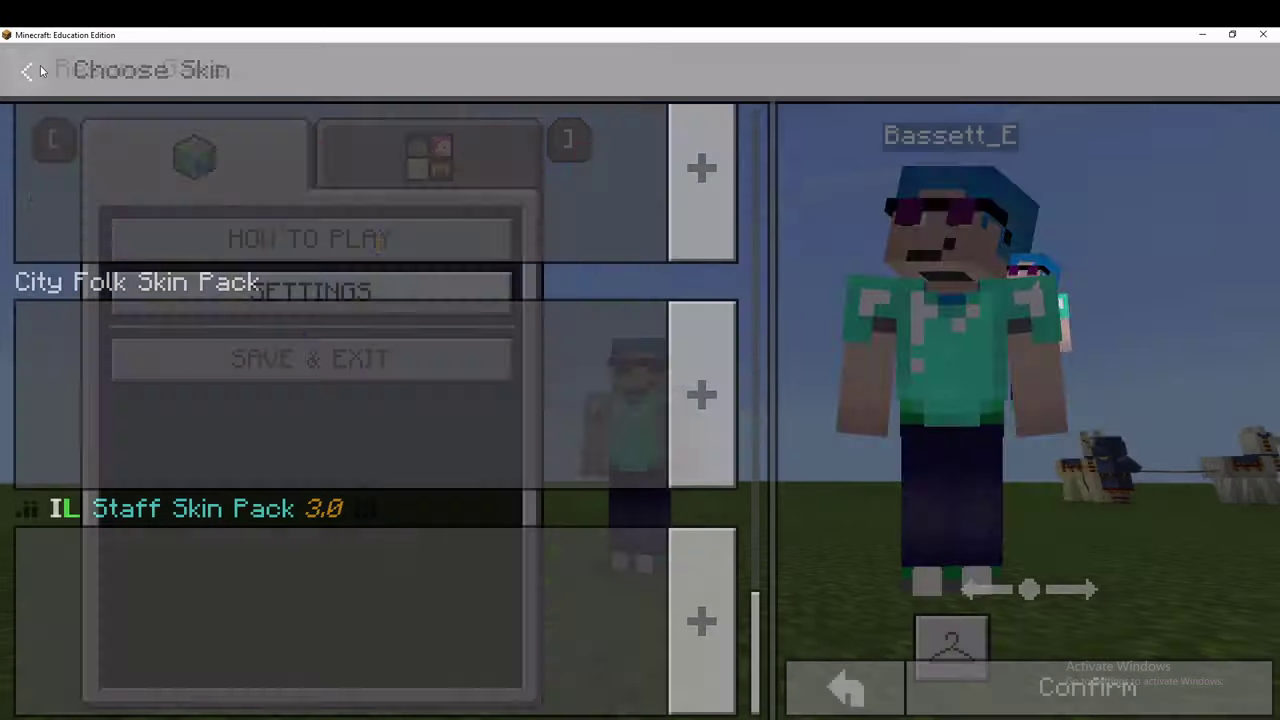
{"action": "key", "text": "Escape"}
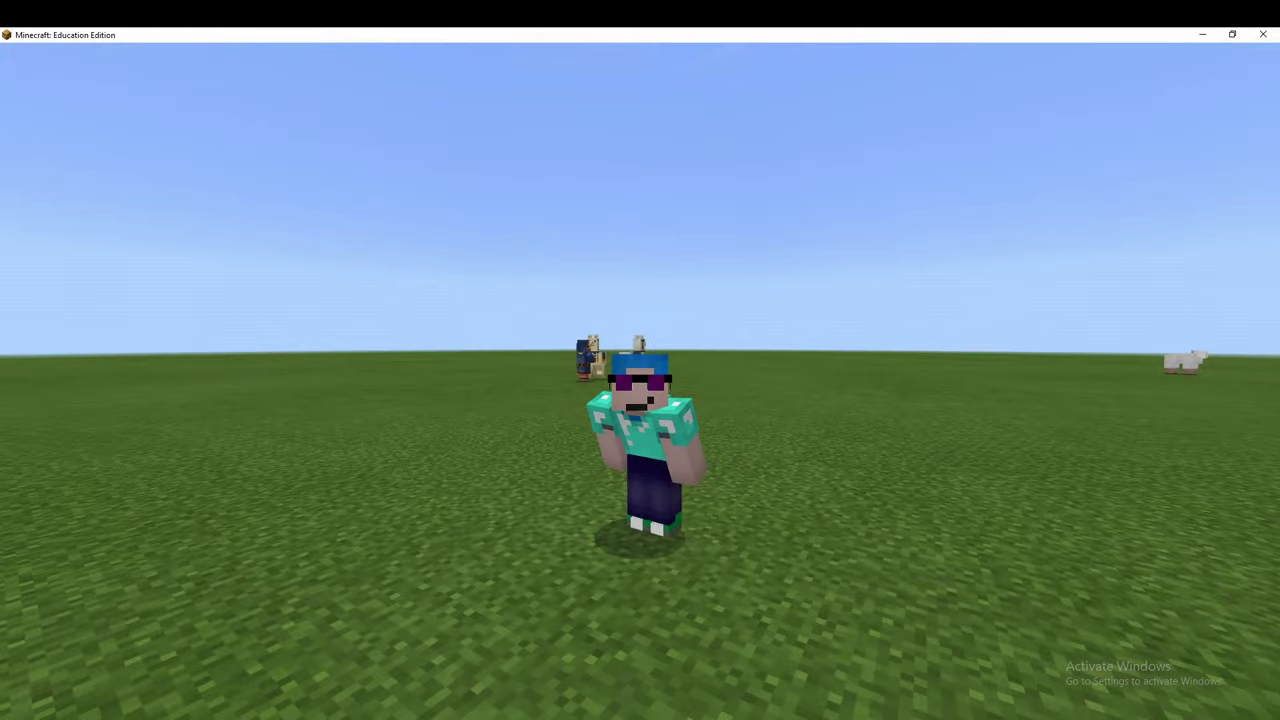
{"action": "key", "text": "s"}
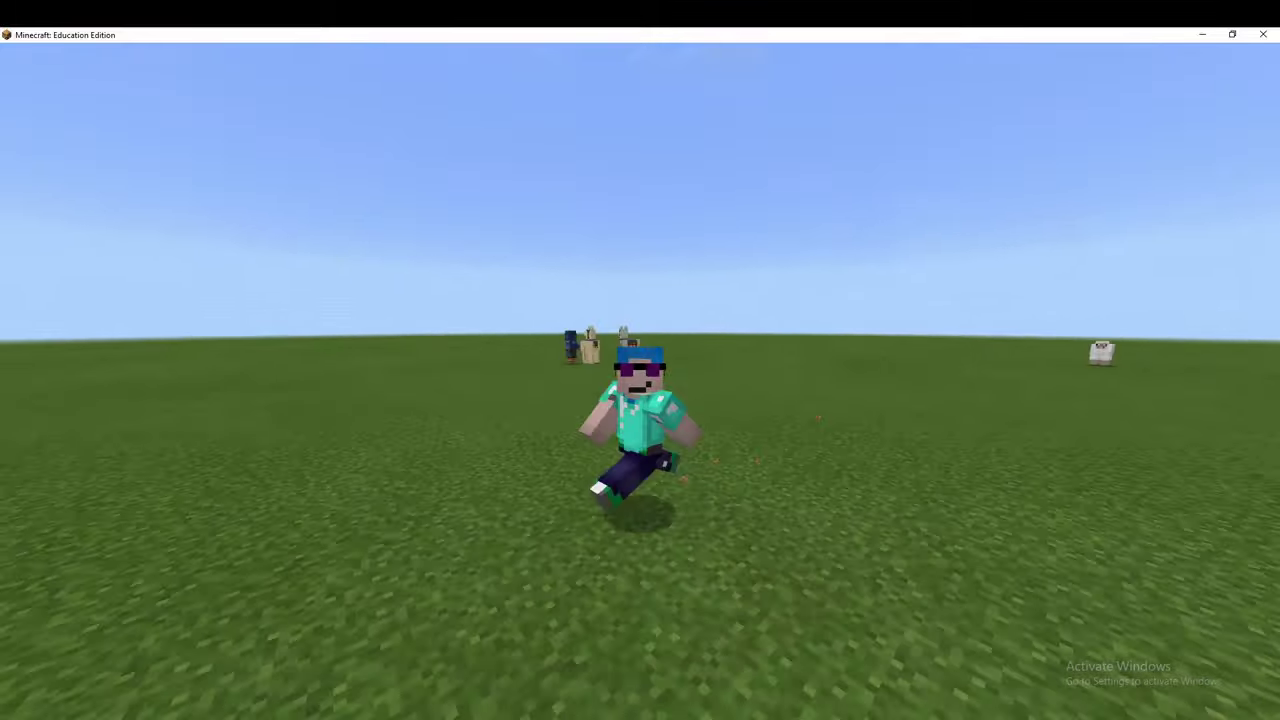
Step: Pause, open the skin chooser and scroll through the IL Staff Skin Pack 3.0 skins
{"action": "key", "text": "Escape"}
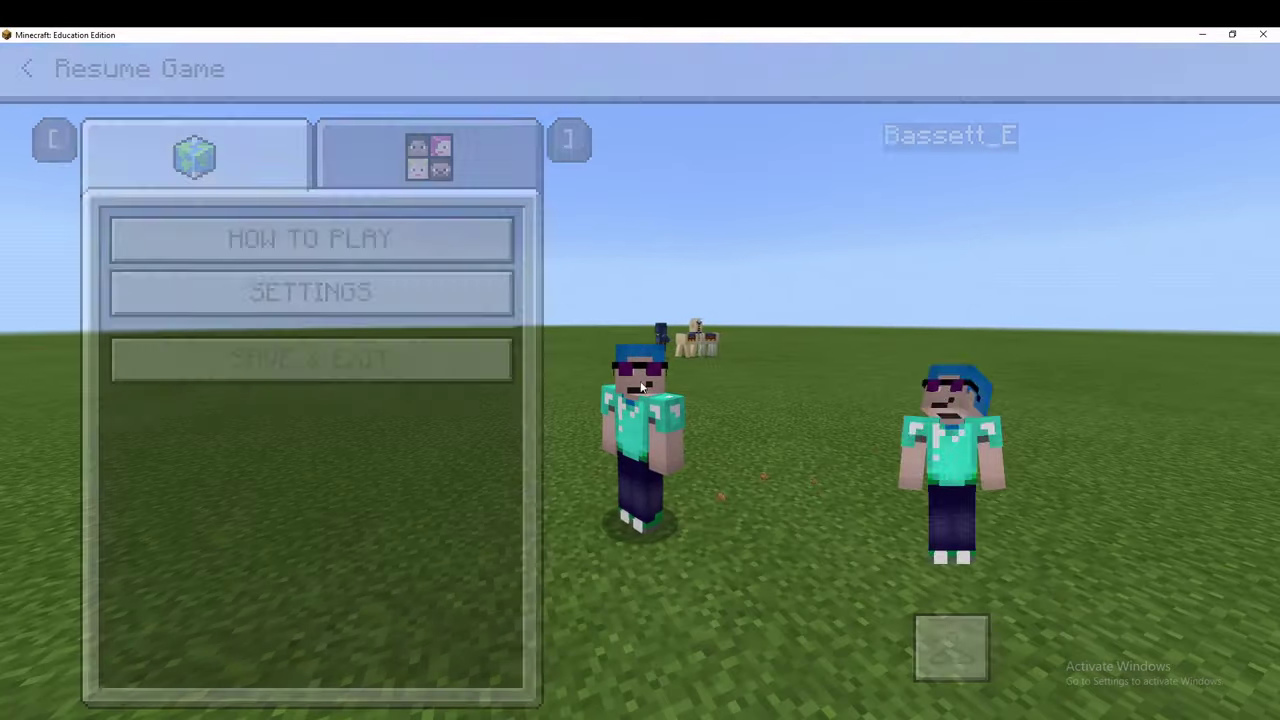
{"action": "left_click", "coordinate": [951, 648]}
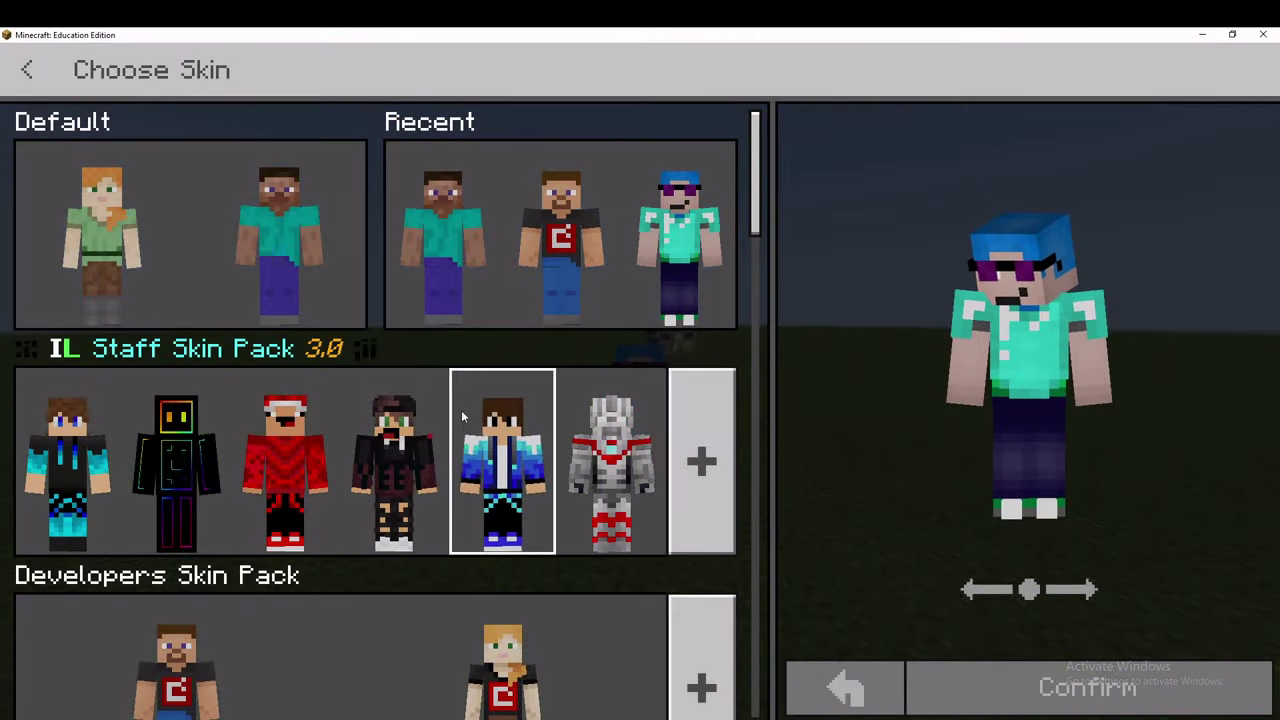
{"action": "left_click", "coordinate": [706, 417]}
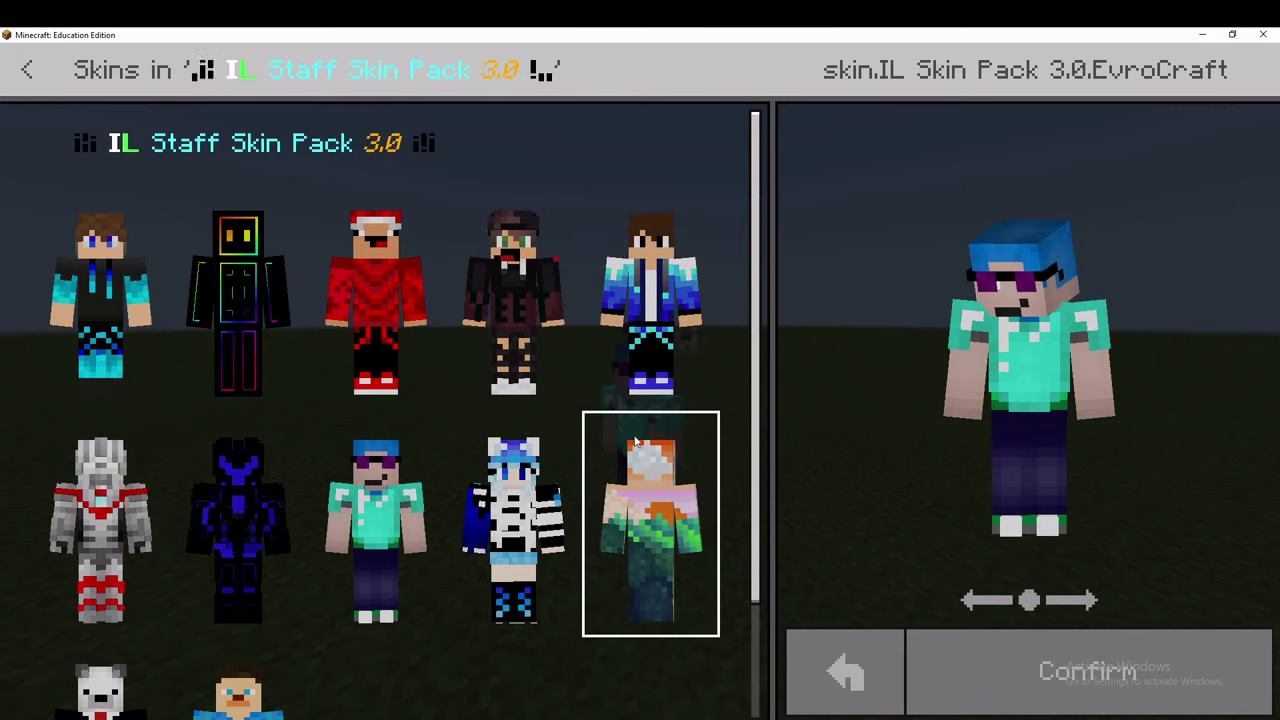
{"action": "scroll", "coordinate": [290, 464], "scroll_direction": "down", "scroll_amount": 2}
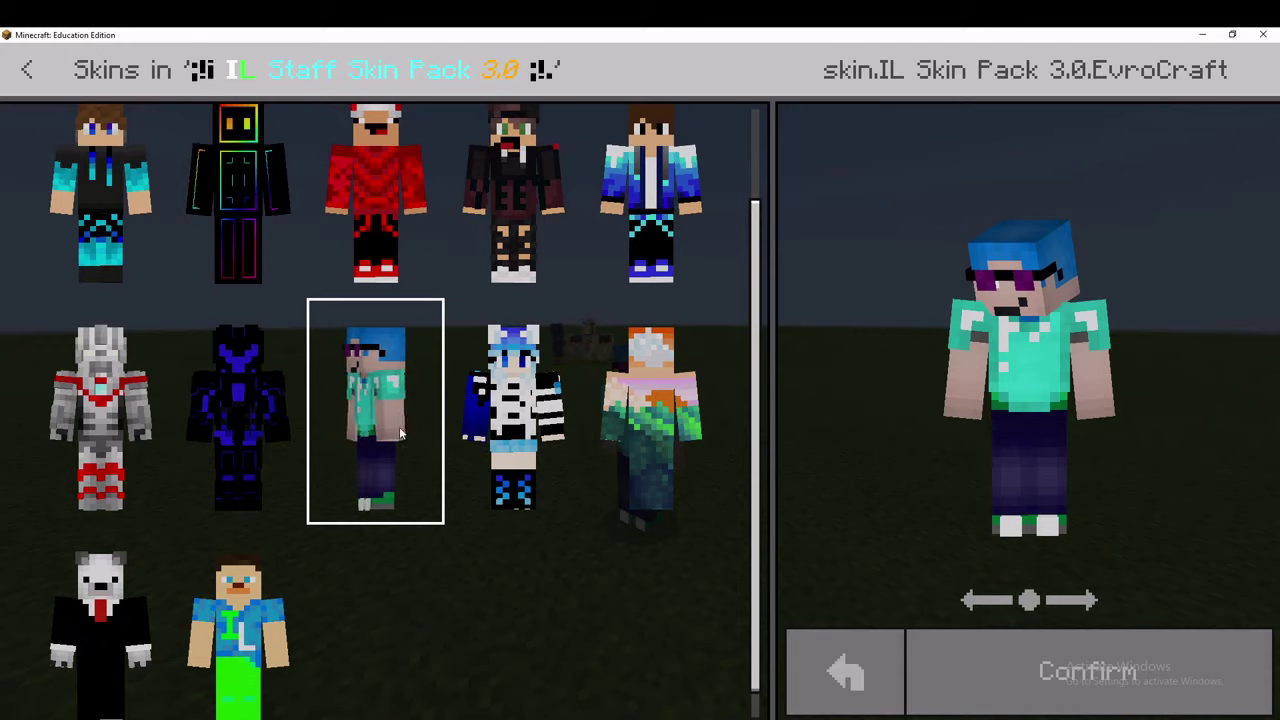
{"action": "left_click", "coordinate": [30, 70]}
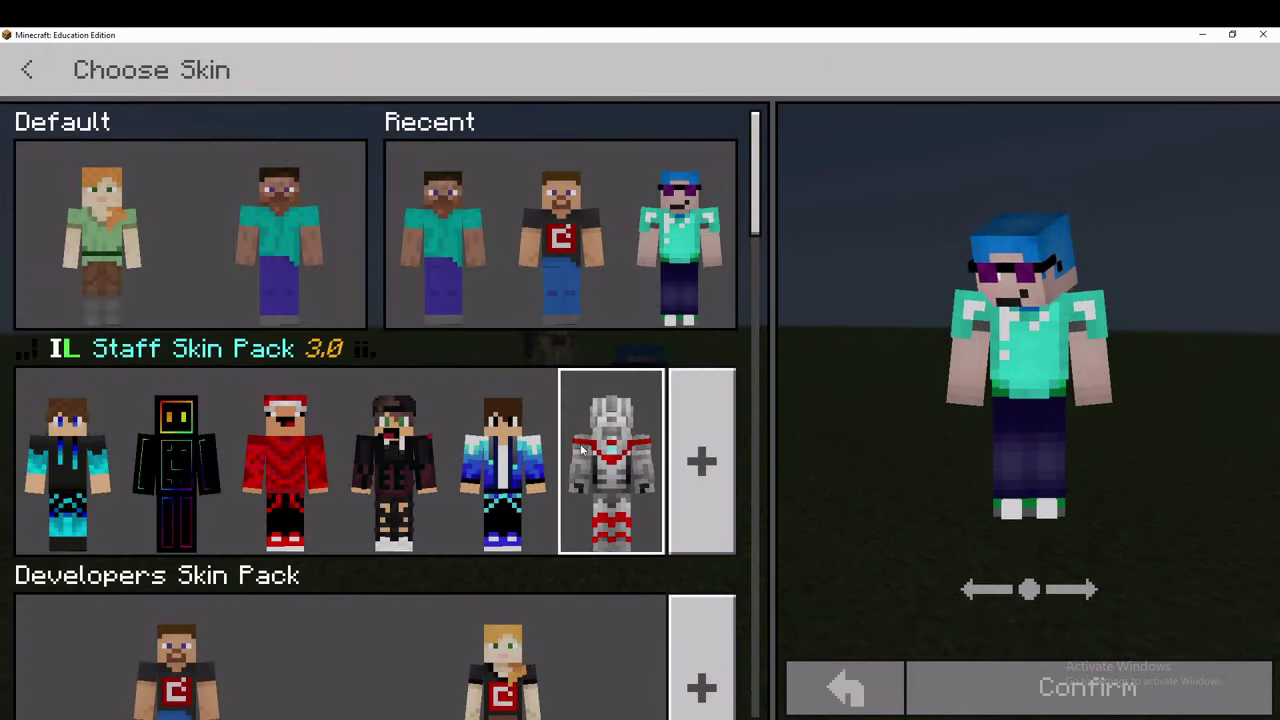
Step: Reopen the full IL Staff Skin Pack 3.0 list and browse it, keeping the sunglasses skin
{"action": "left_click", "coordinate": [712, 455]}
{"action": "scroll", "coordinate": [646, 550], "scroll_direction": "down", "scroll_amount": 2}
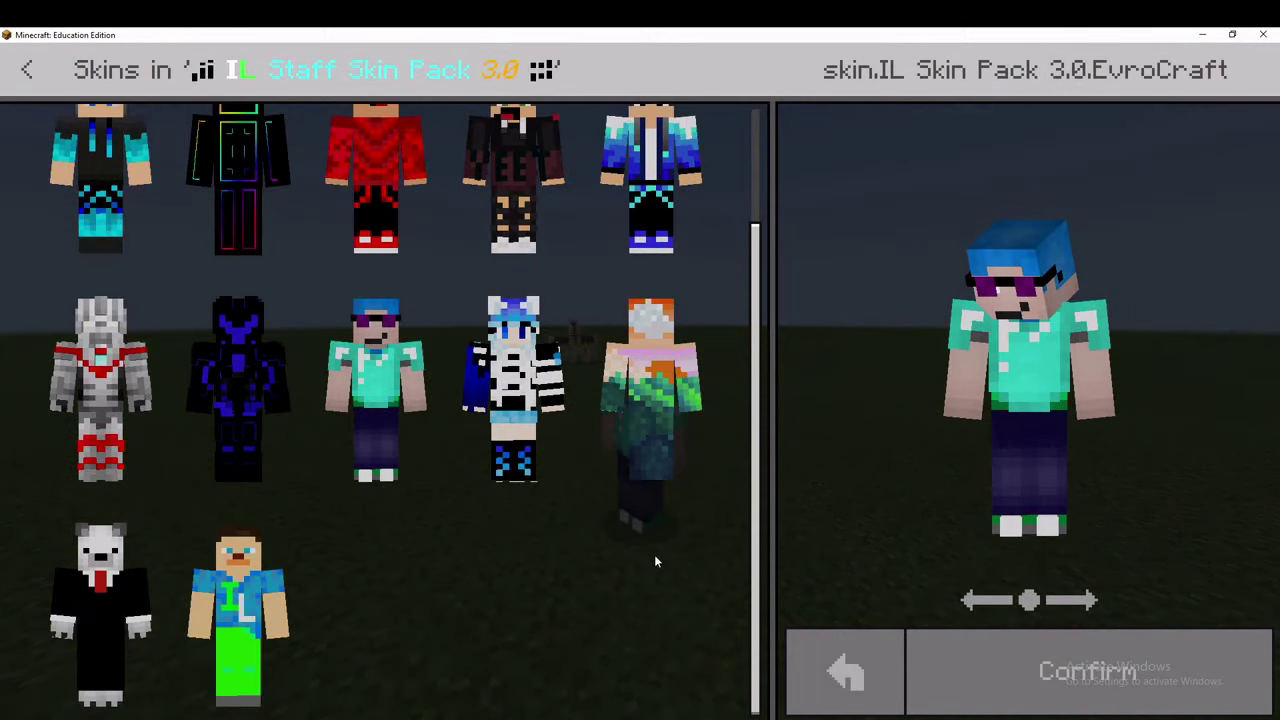
{"action": "scroll", "coordinate": [576, 625], "scroll_direction": "up", "scroll_amount": 3}
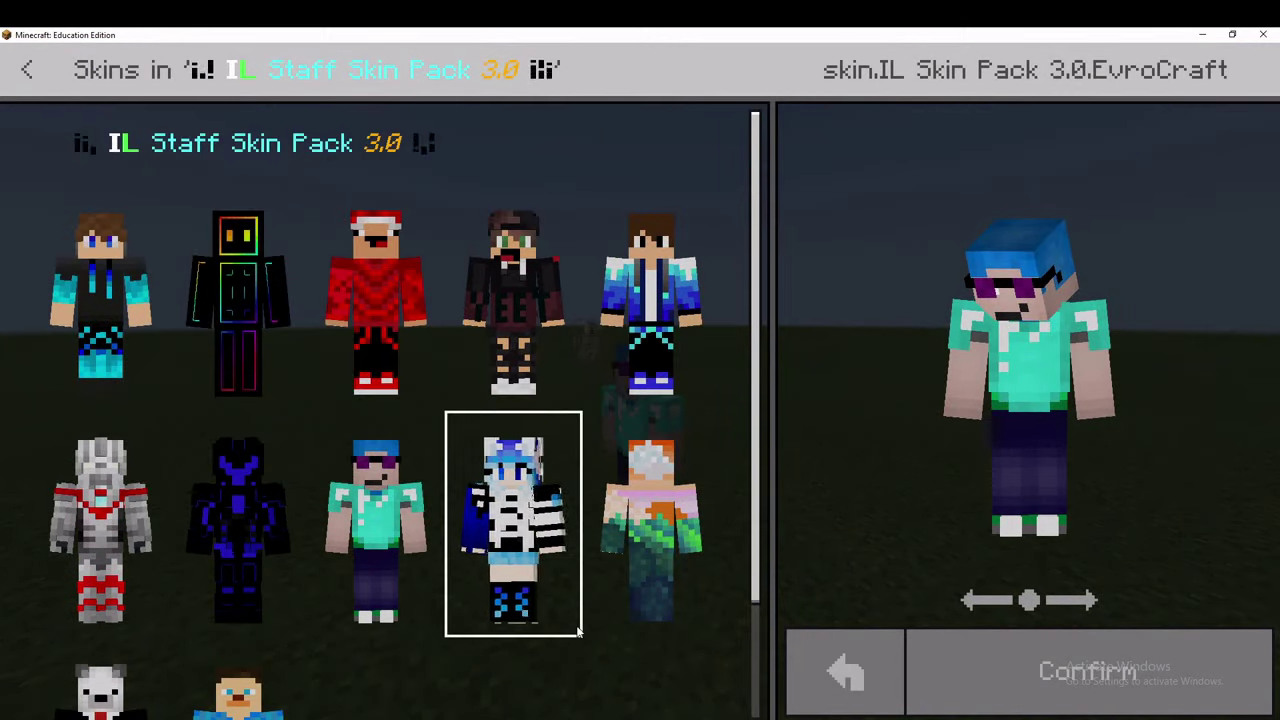
{"action": "scroll", "coordinate": [760, 378], "scroll_direction": "down", "scroll_amount": 2}
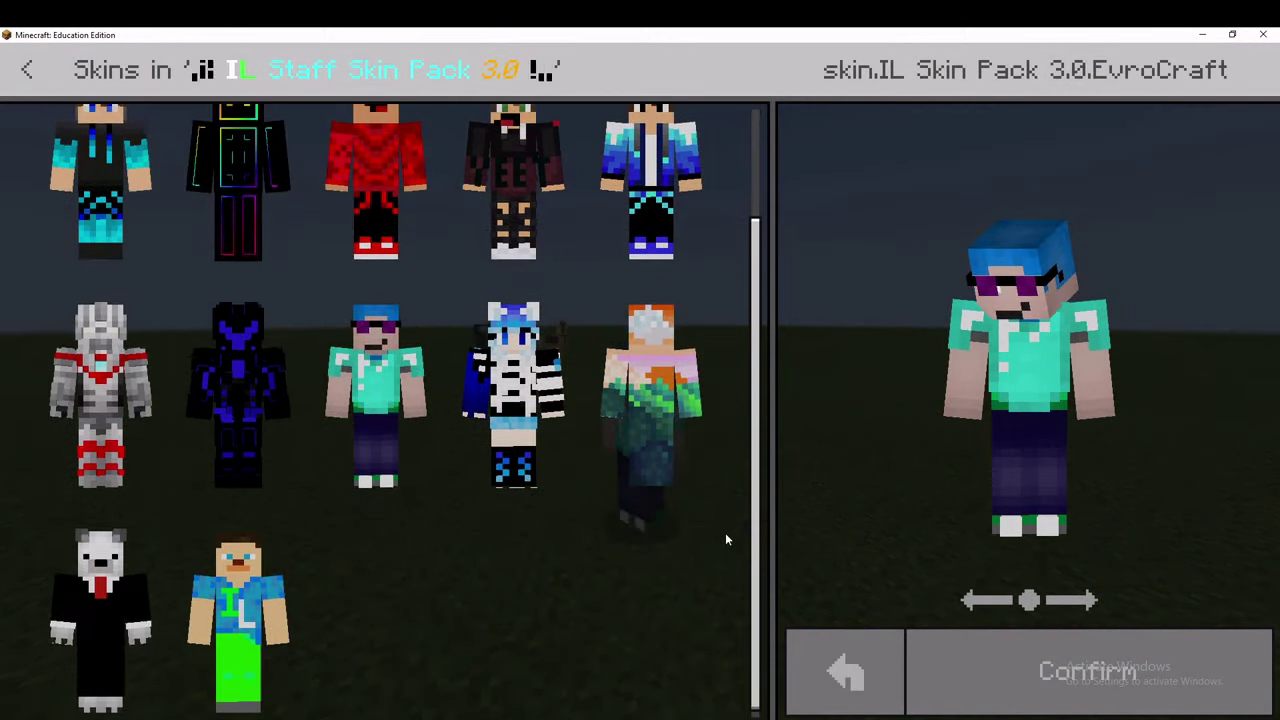
{"action": "scroll", "coordinate": [756, 490], "scroll_direction": "up", "scroll_amount": 2}
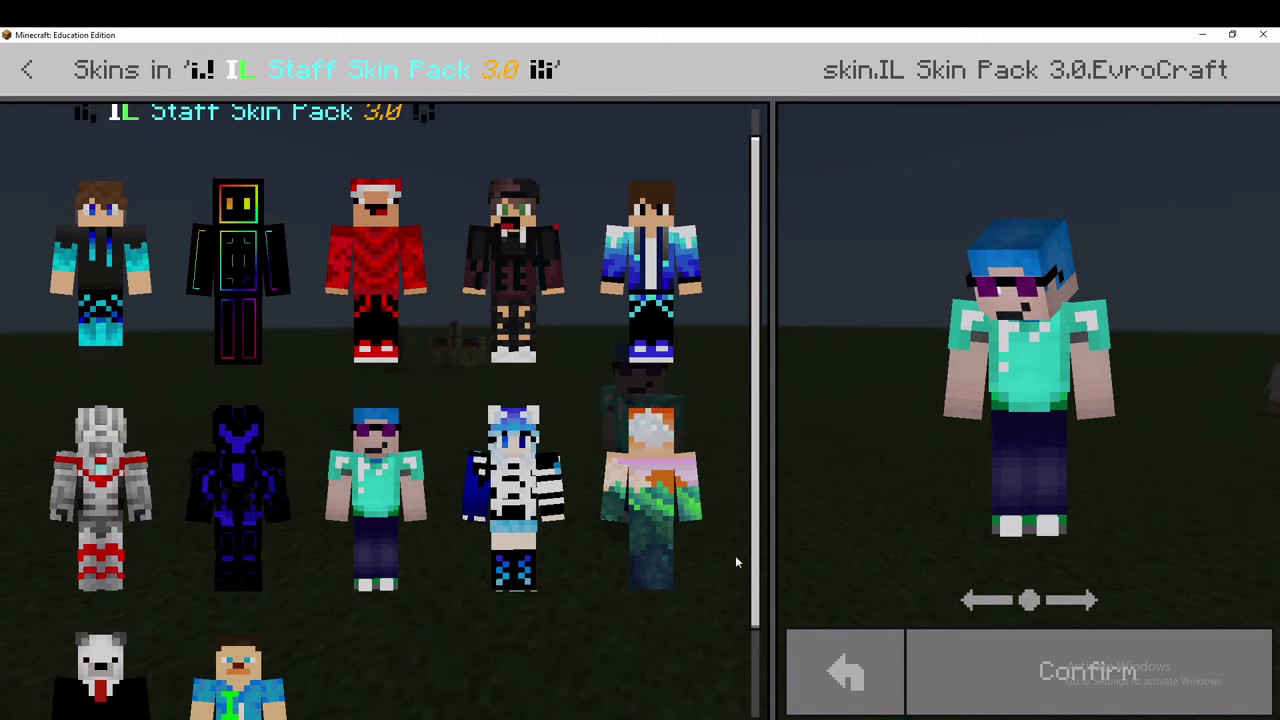
{"action": "left_click_drag", "start_coordinate": [757, 552], "coordinate": [731, 457]}
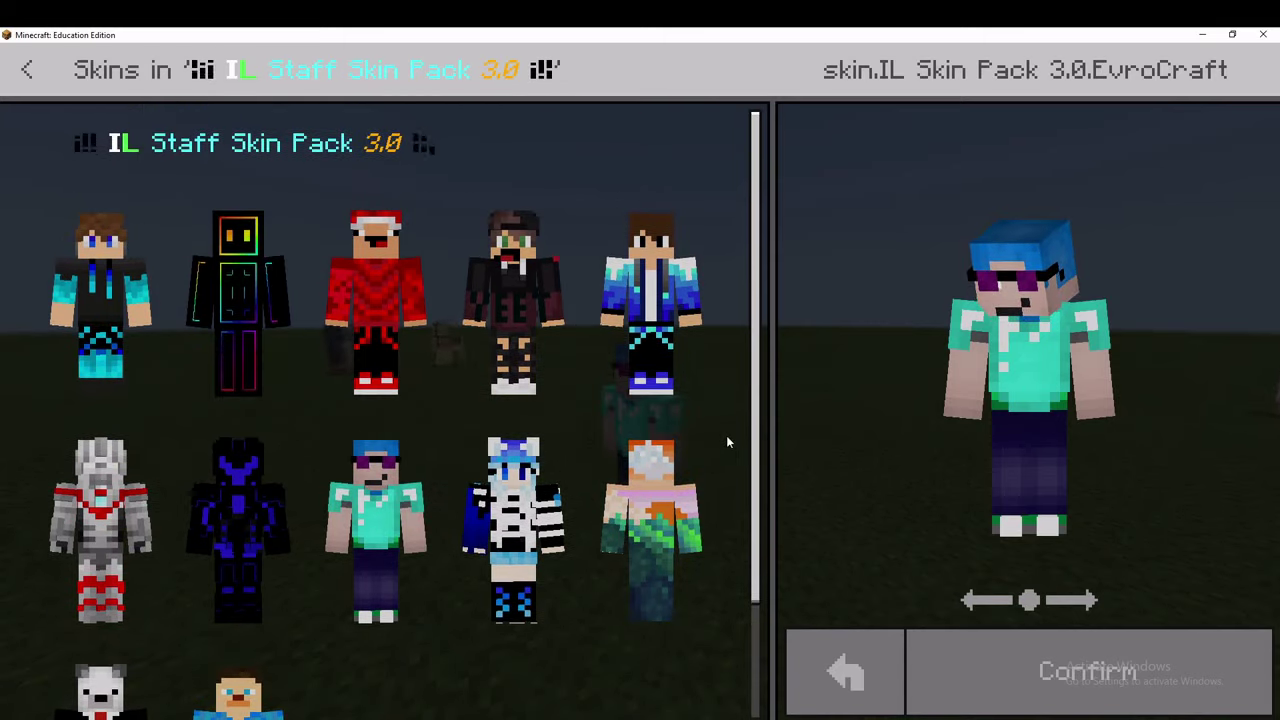
{"action": "scroll", "coordinate": [727, 443], "scroll_direction": "down", "scroll_amount": 3}
{"action": "scroll", "coordinate": [751, 425], "scroll_direction": "up", "scroll_amount": 3}
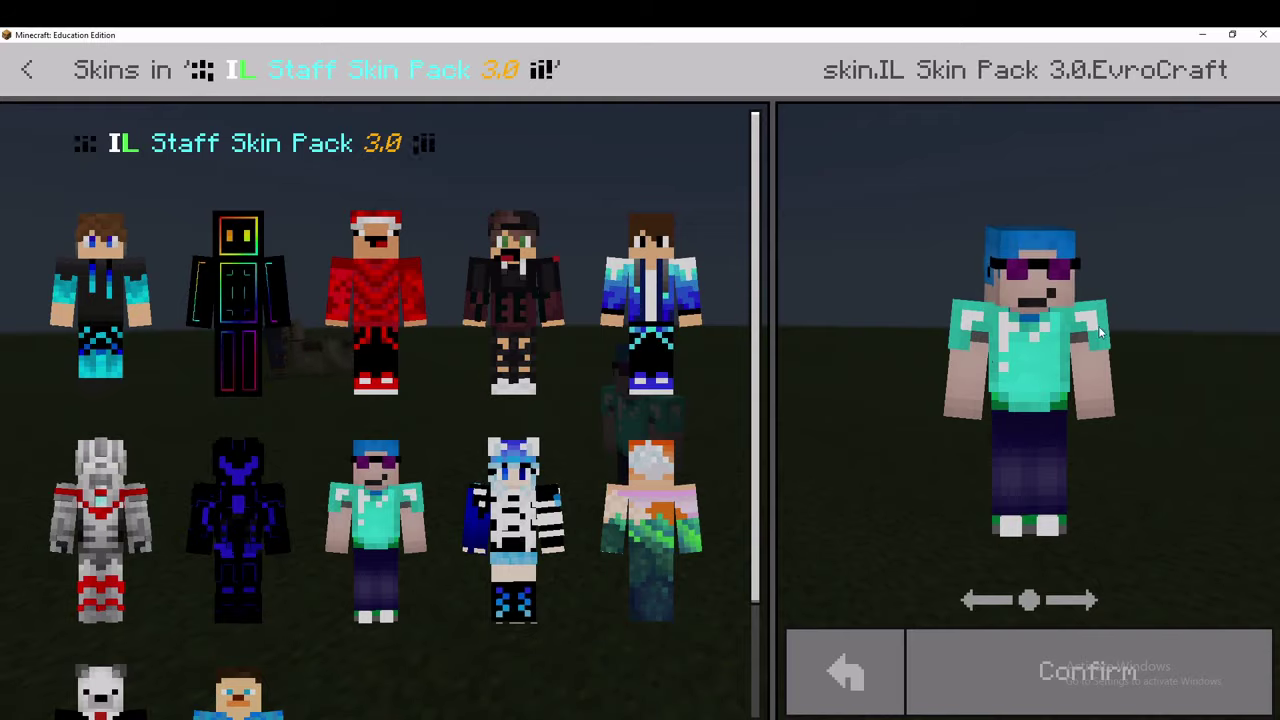
Step: Back out of the skin screens to the pause menu and resume the game
{"action": "left_click", "coordinate": [38, 68]}
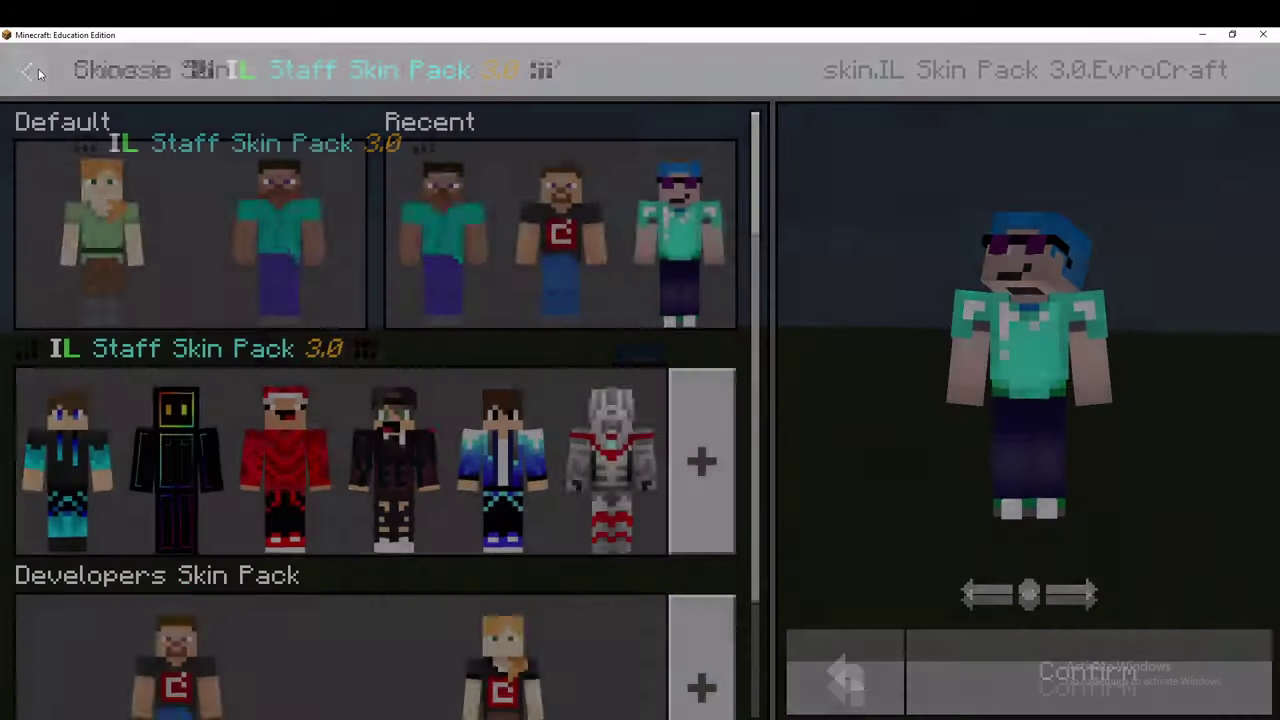
{"action": "left_click", "coordinate": [38, 68]}
{"action": "key", "text": "Escape"}
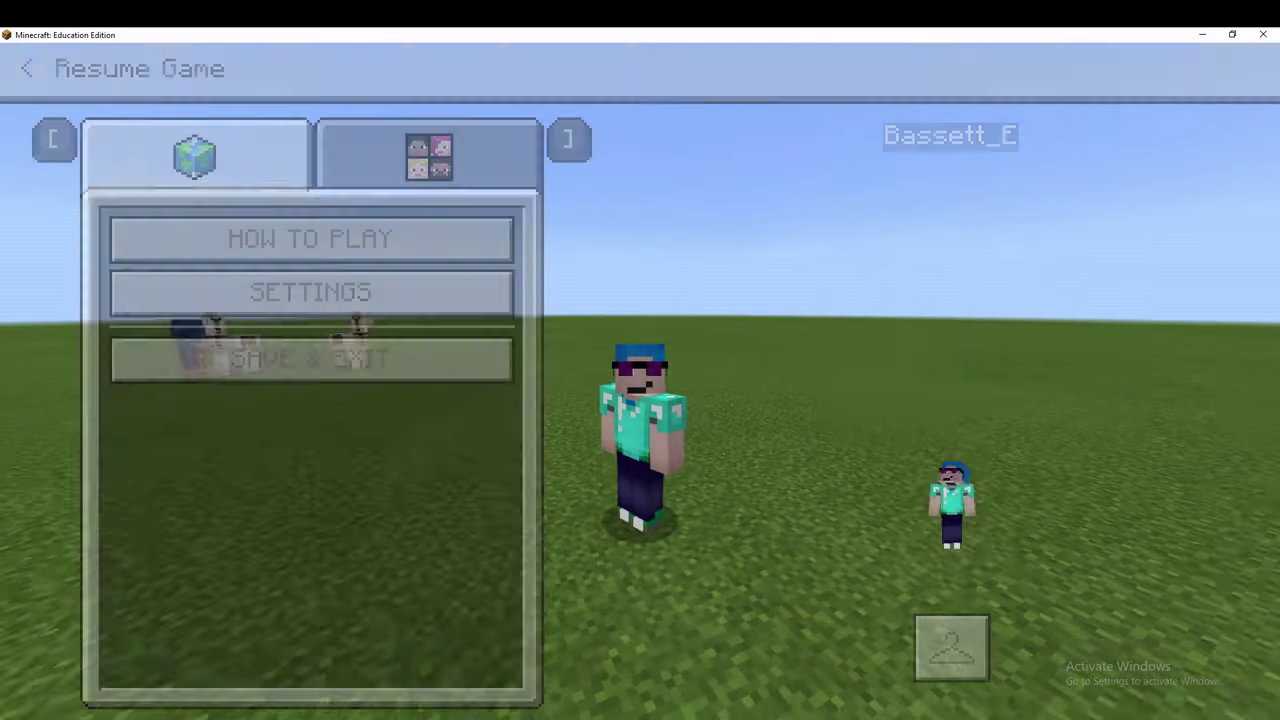
Step: Run and jump around the field near a sheep, tilting the camera to show the skin
{"action": "key", "text": "w"}
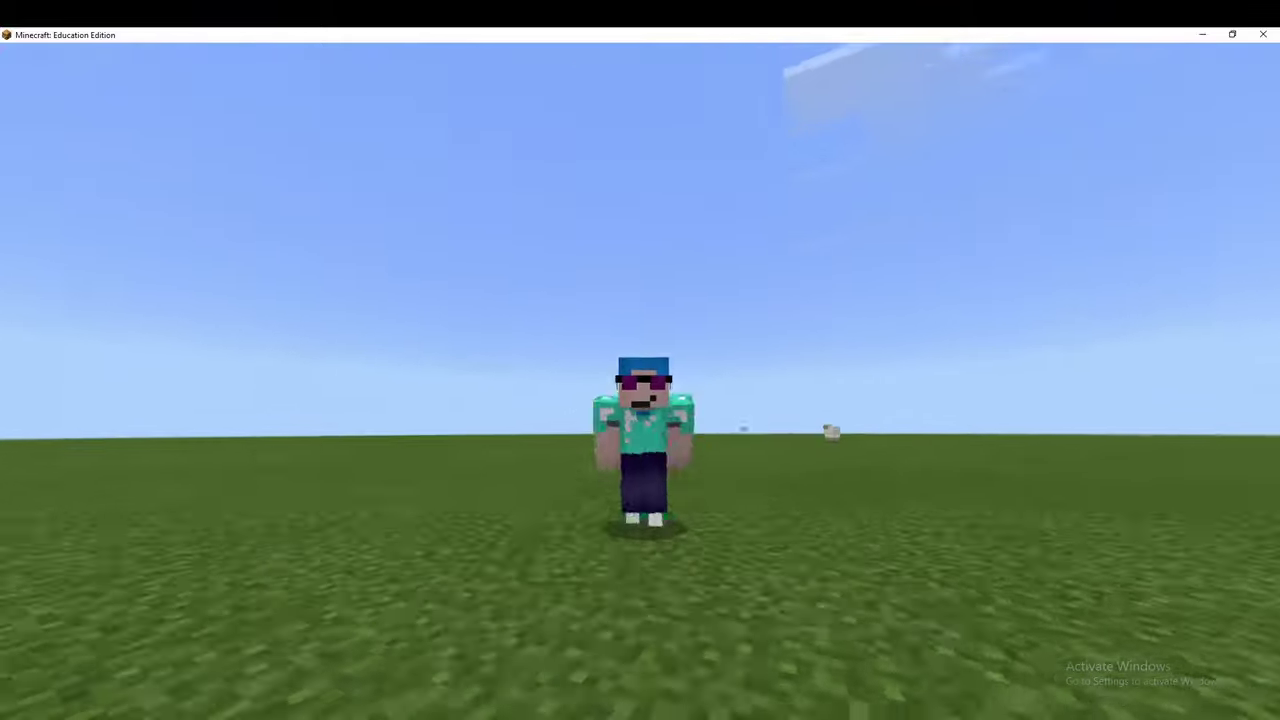
{"action": "key", "text": "w"}
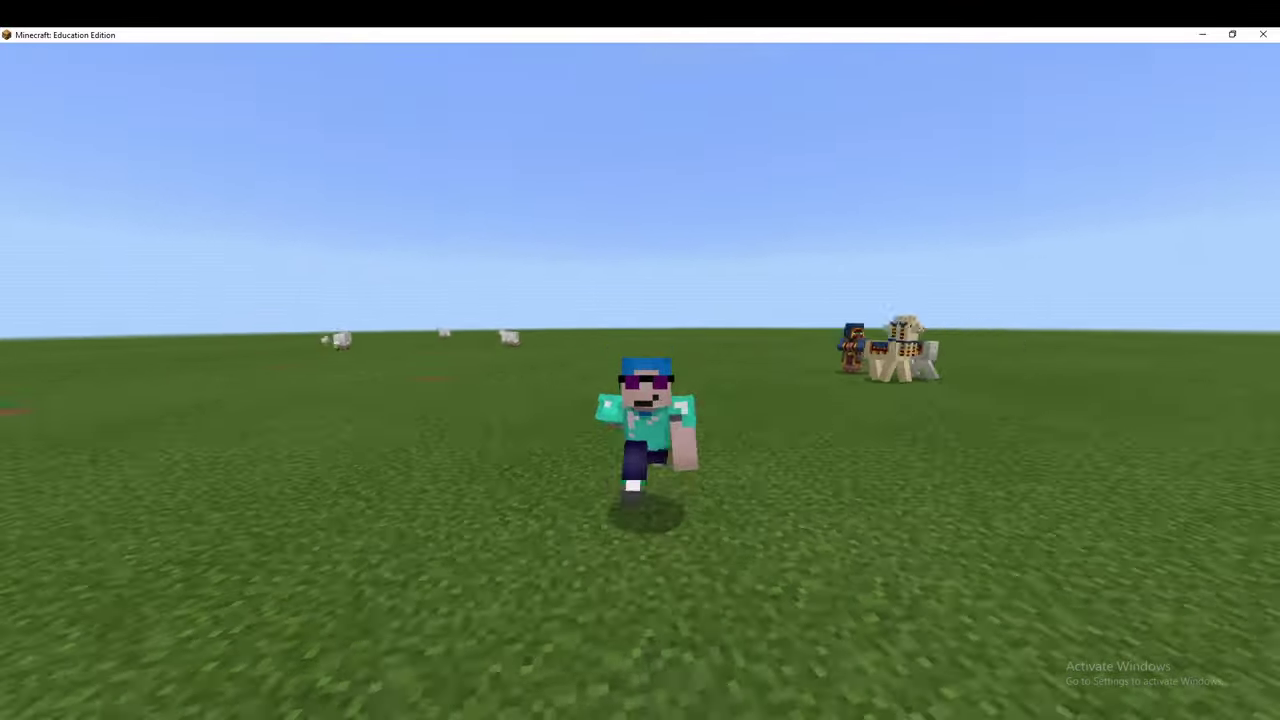
{"action": "key", "text": "w"}
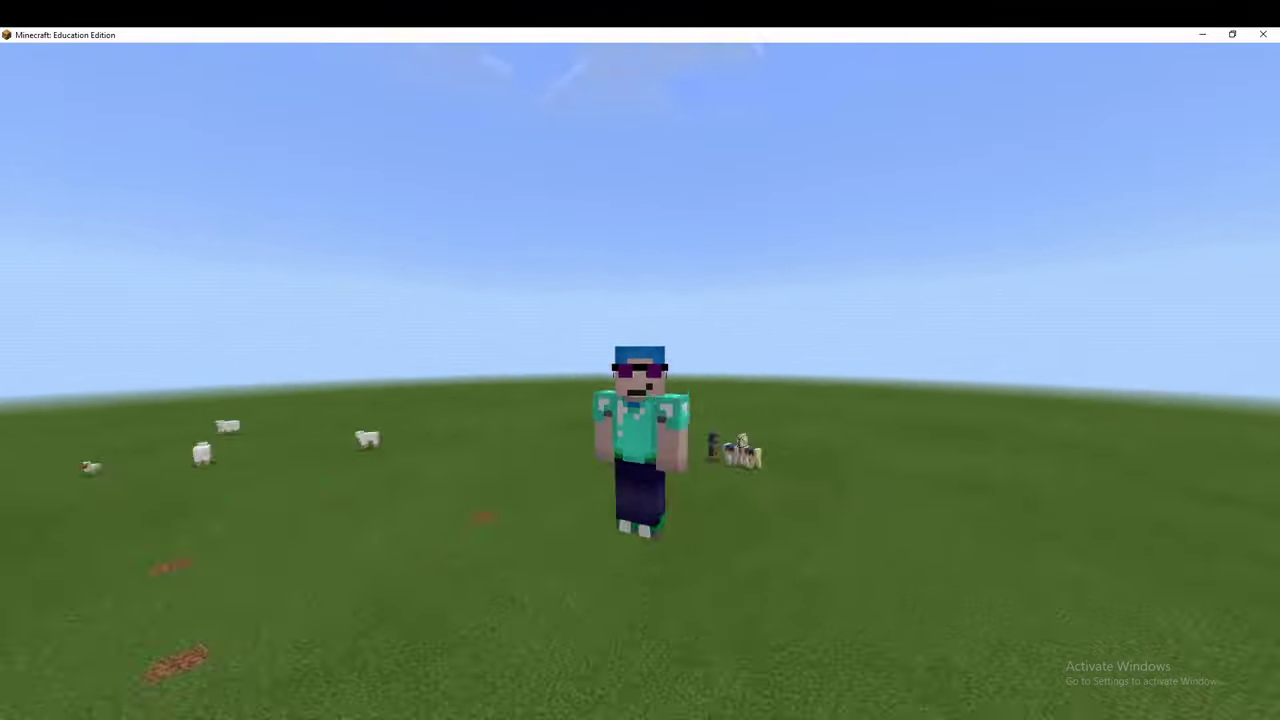
{"action": "key", "text": "w"}
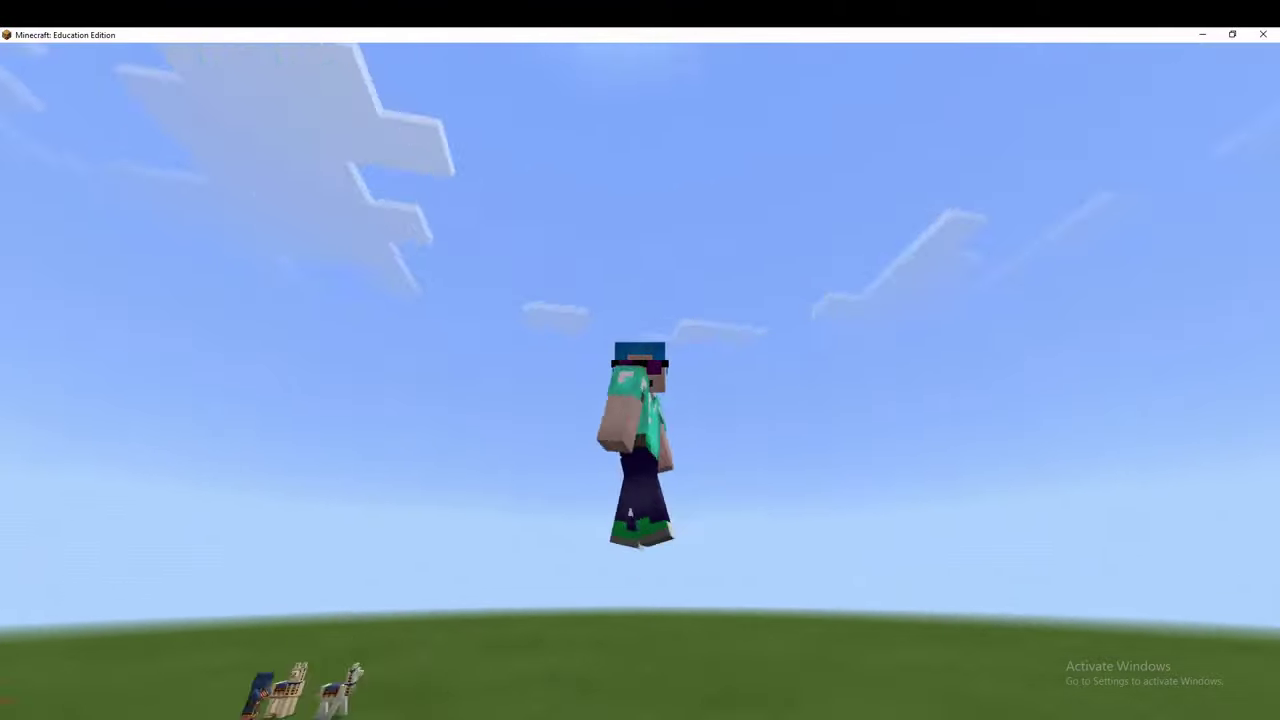
{"action": "key", "text": "w"}
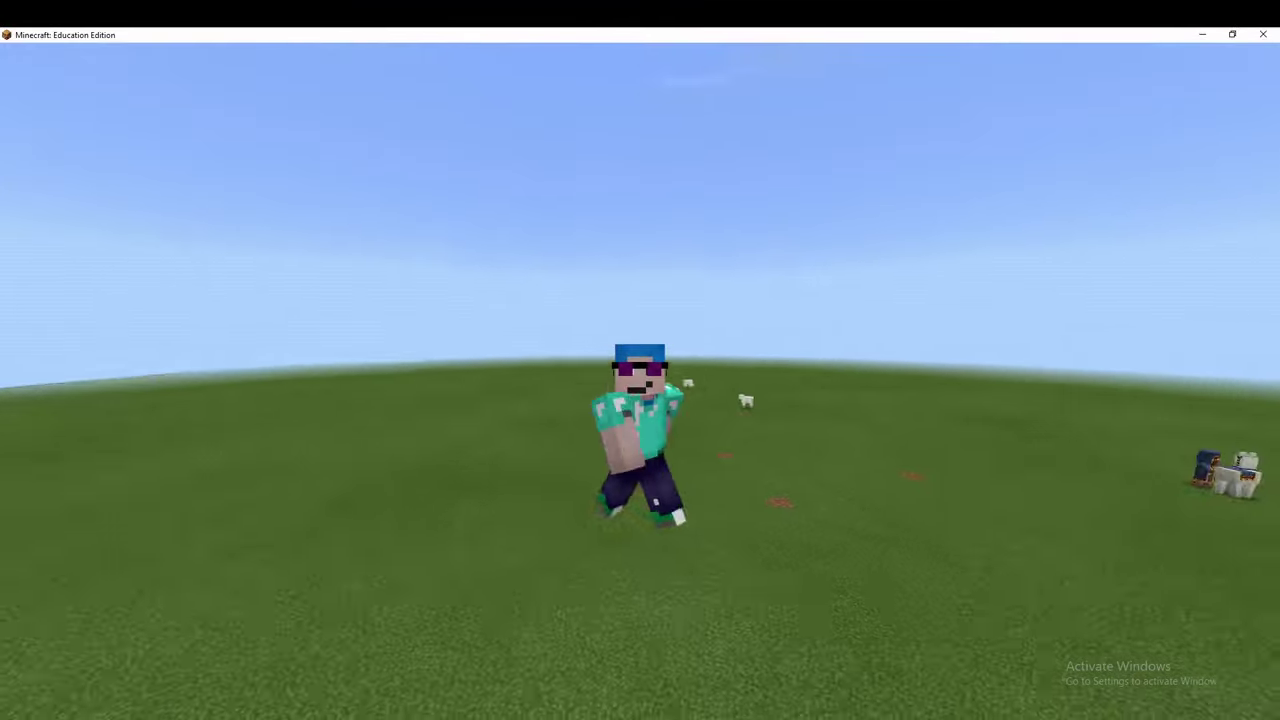
{"action": "key", "text": "w"}
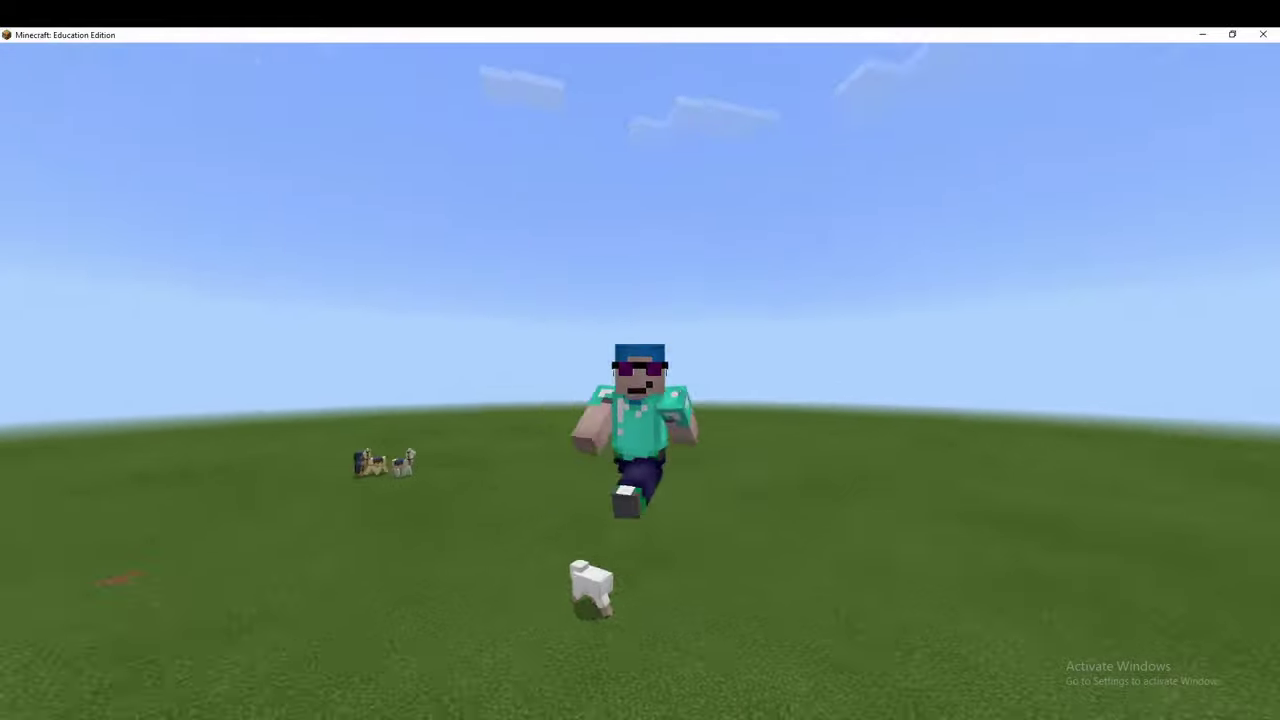
{"action": "key", "text": "w"}
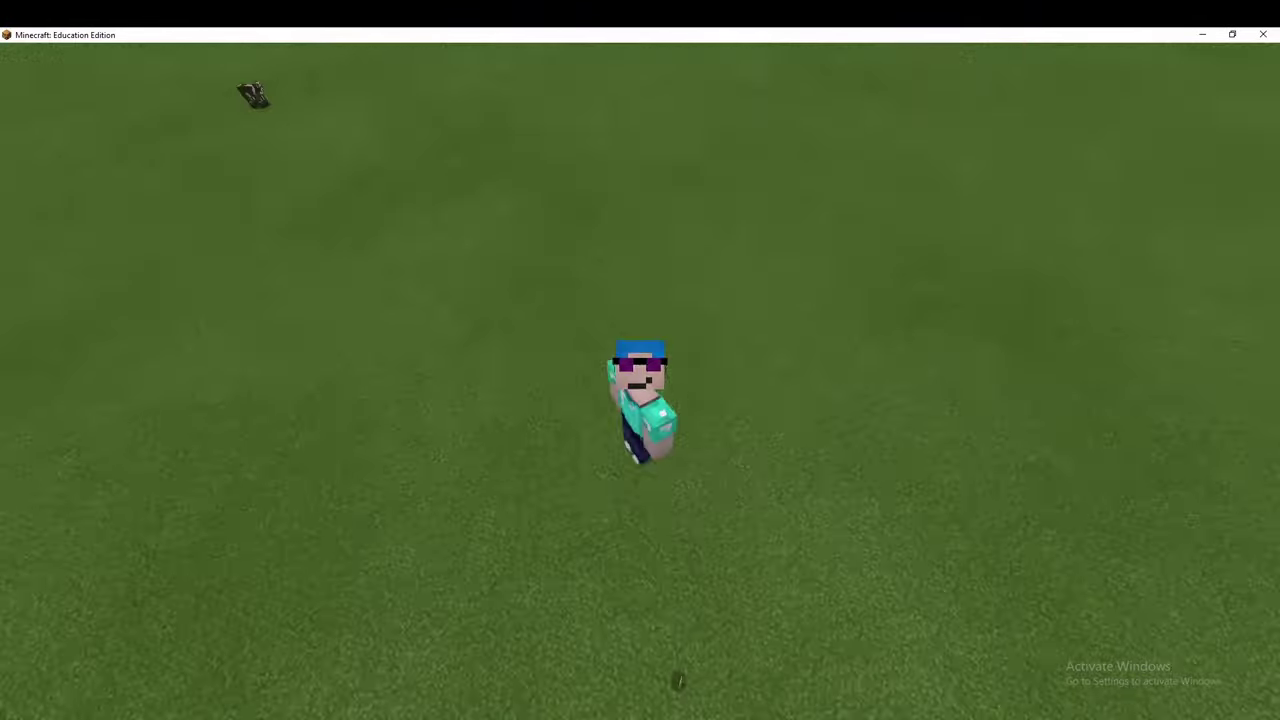